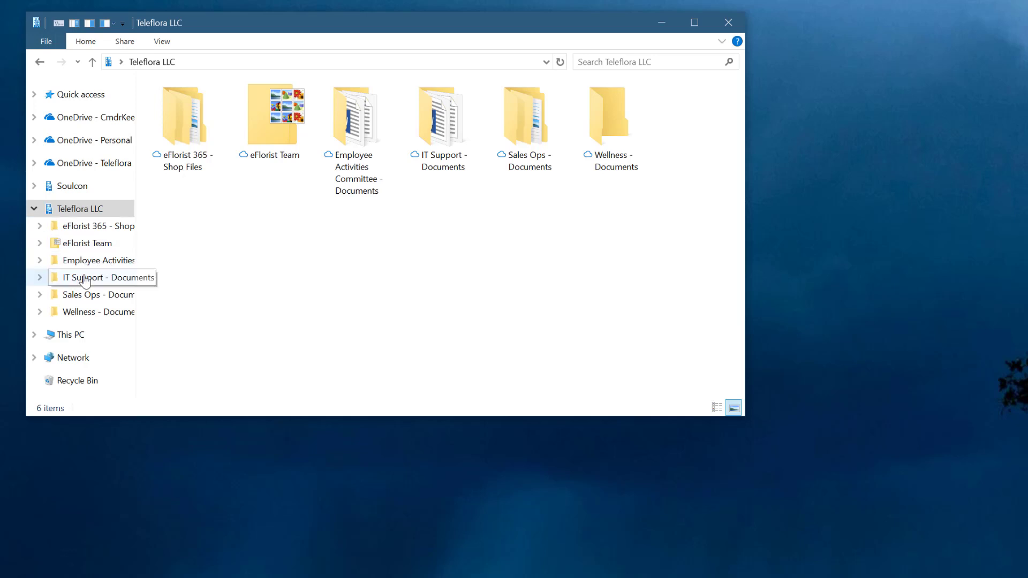
- Expand the Wellness - Documents folder in the folder tree and enlarge the window and tree pane so full folder names fit
{"action": "left_click", "coordinate": [41, 314]}
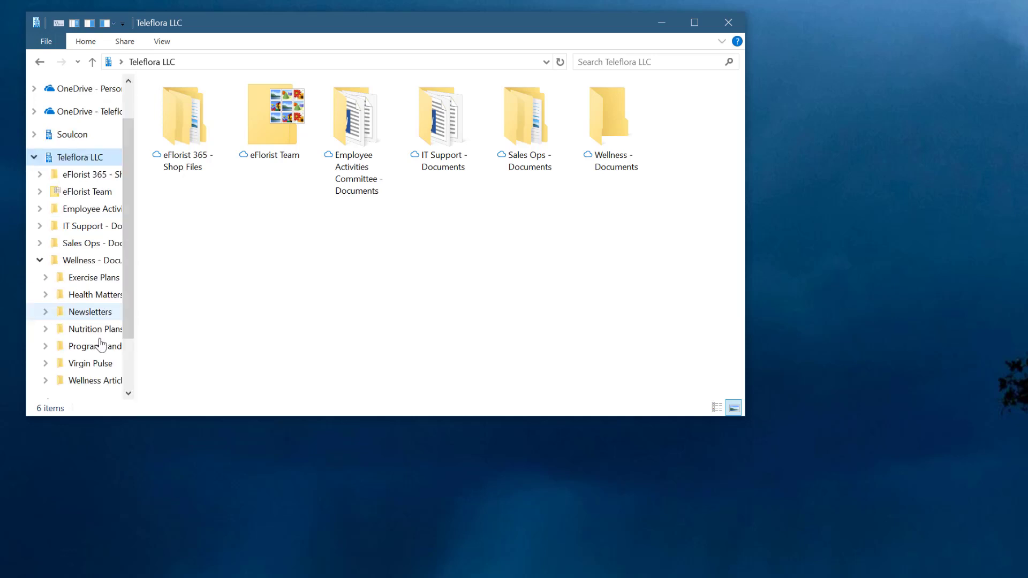
{"action": "left_click_drag", "start_coordinate": [134, 294], "coordinate": [203, 332]}
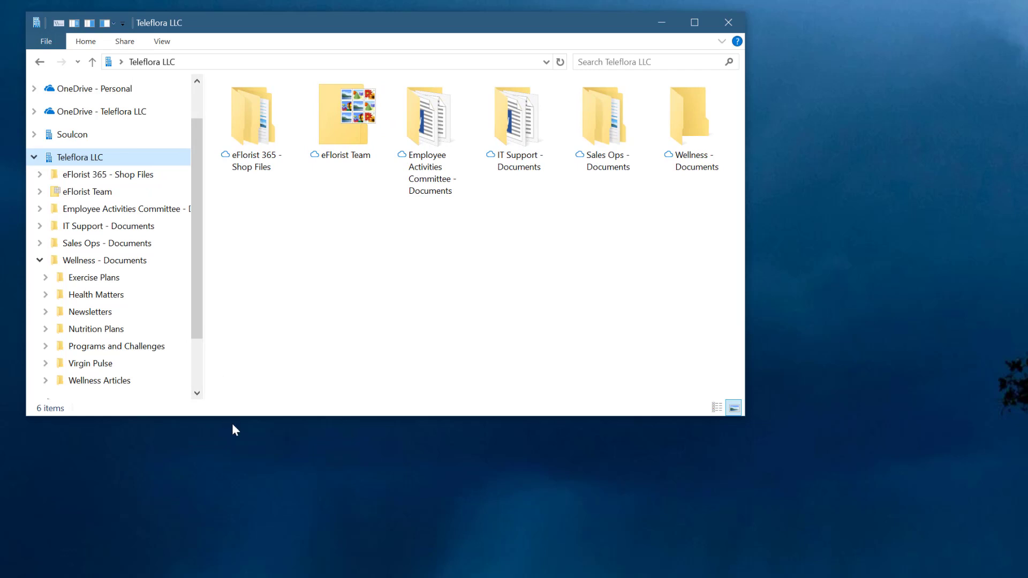
{"action": "left_click_drag", "start_coordinate": [231, 418], "coordinate": [246, 510]}
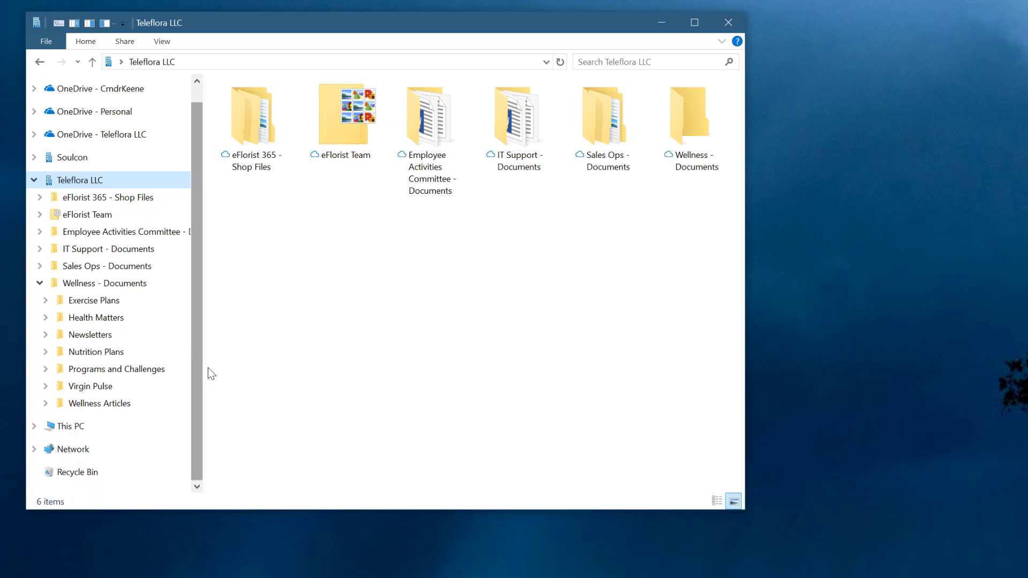
{"action": "left_click_drag", "start_coordinate": [207, 371], "coordinate": [258, 407]}
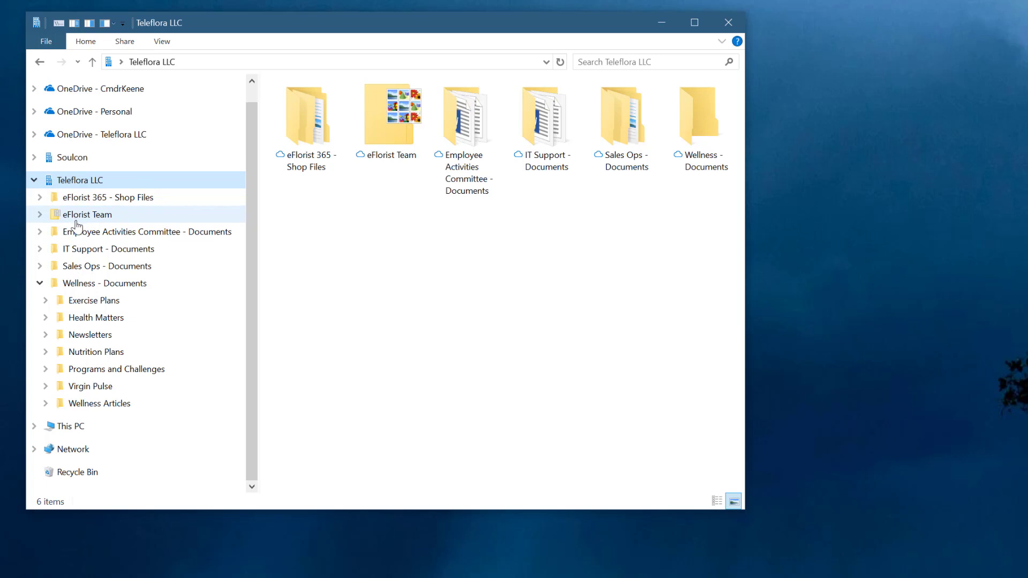
- Look into the eFlorist 365 - Shop Files folder, and inspect the full disk path of the eFlorist Team folder
{"action": "left_click", "coordinate": [91, 196]}
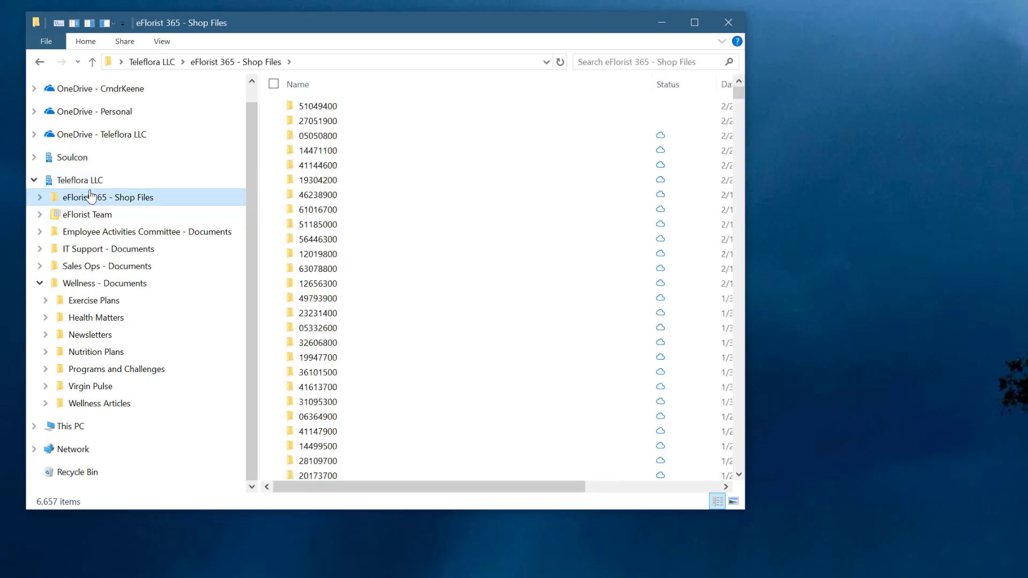
{"action": "left_click", "coordinate": [96, 182]}
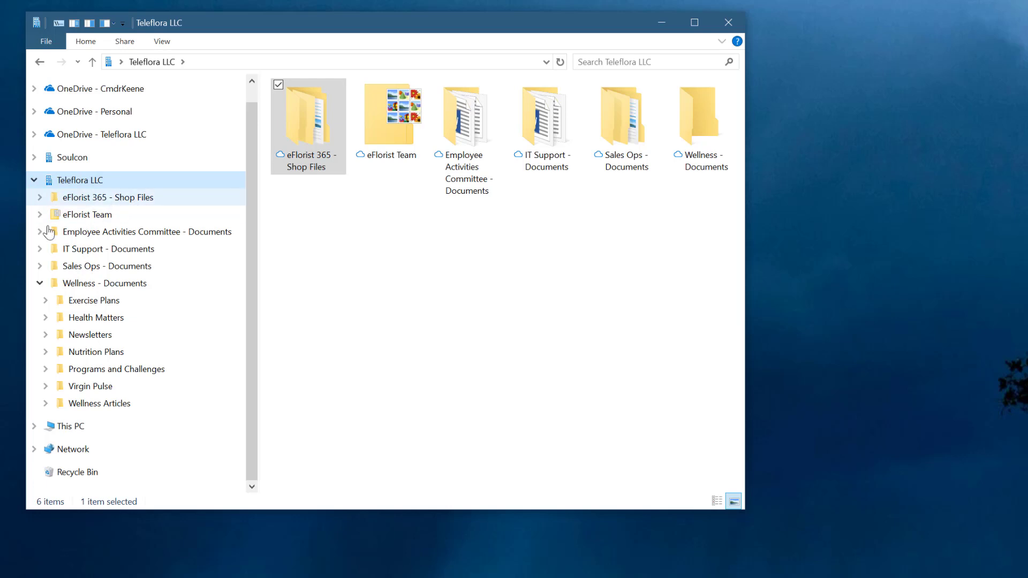
{"action": "left_click", "coordinate": [80, 215]}
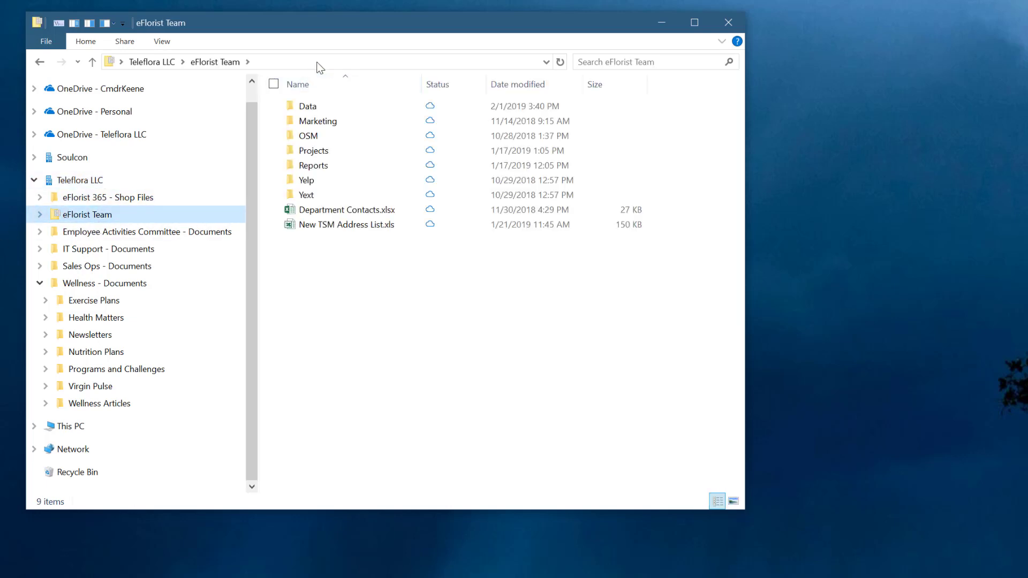
{"action": "left_click", "coordinate": [292, 62]}
{"action": "left_click_drag", "start_coordinate": [229, 62], "coordinate": [244, 62]}
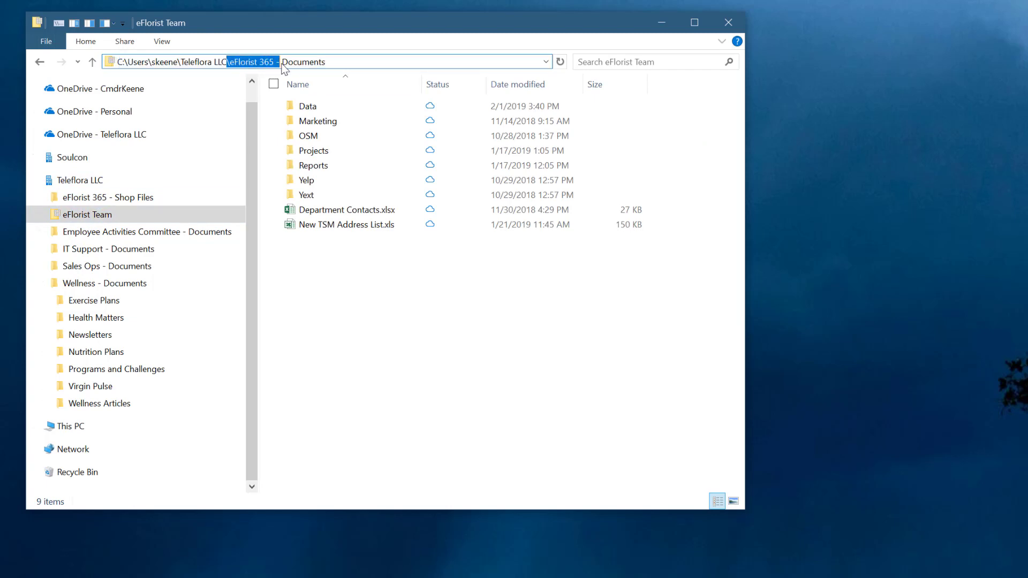
{"action": "left_click", "coordinate": [342, 62]}
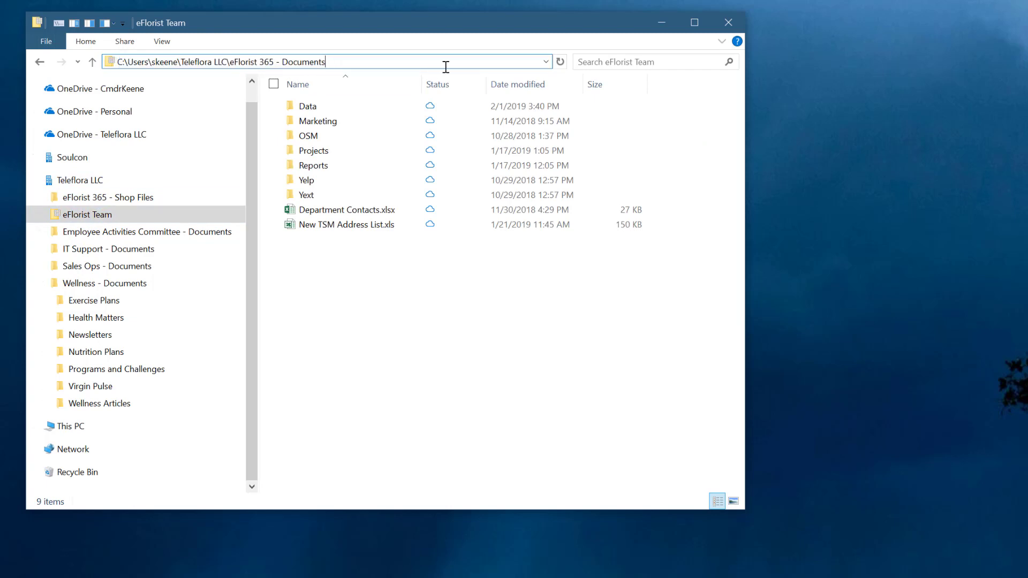
{"action": "left_click", "coordinate": [358, 359]}
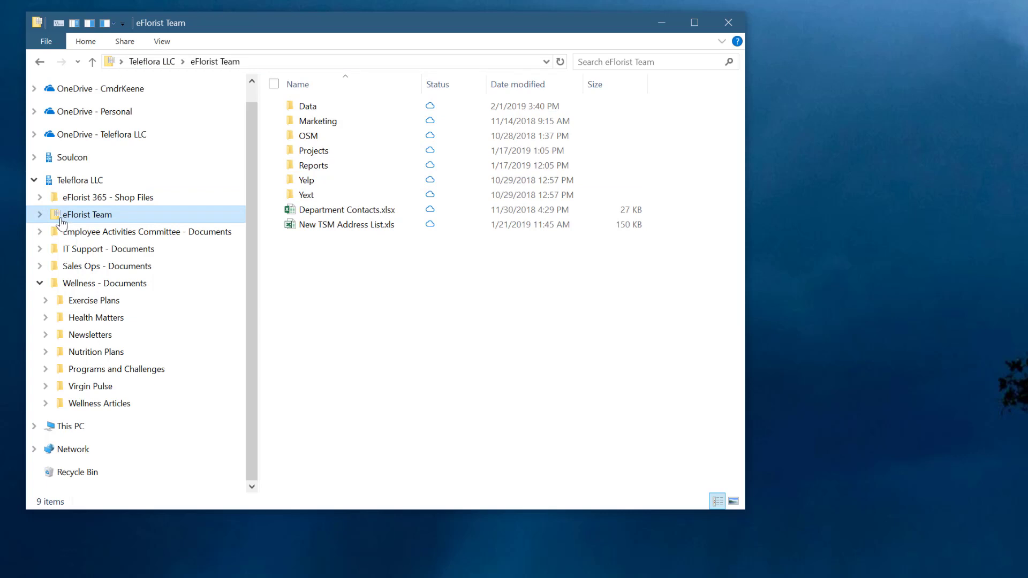
- Turn off hiding of protected operating system files in the folder view options, accepting the confirmation
{"action": "left_click", "coordinate": [161, 42]}
{"action": "left_click", "coordinate": [663, 80]}
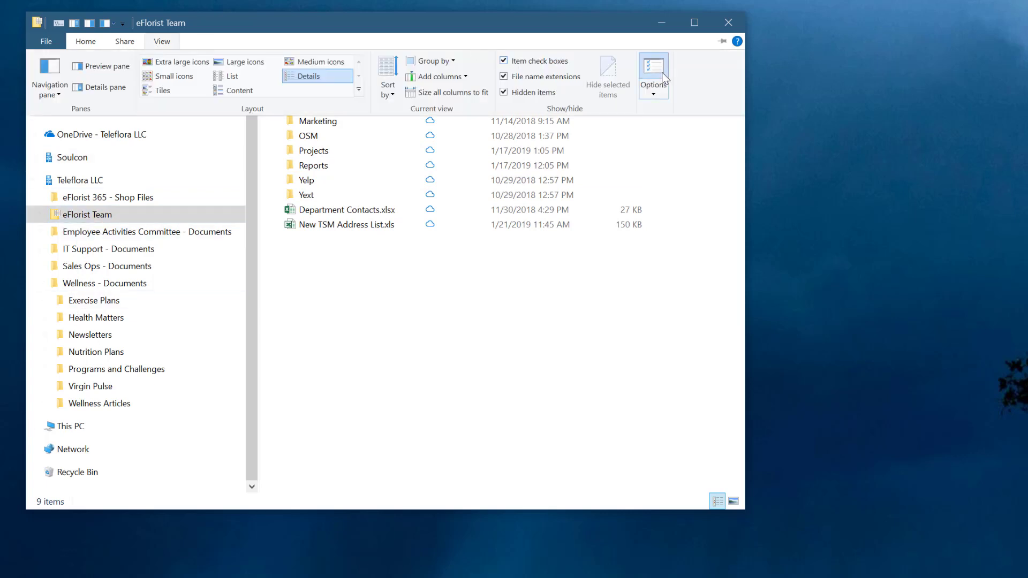
{"action": "left_click", "coordinate": [94, 119]}
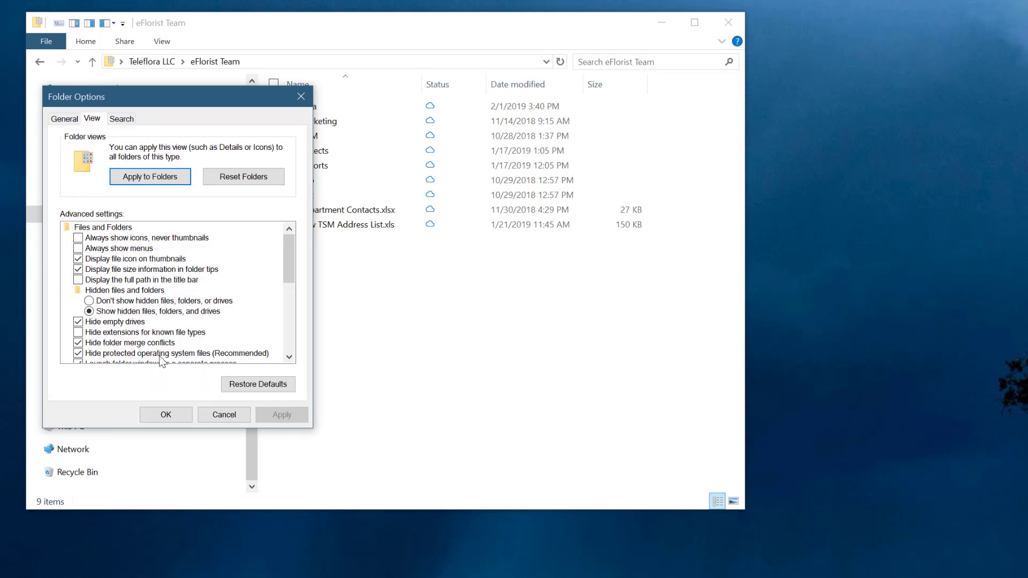
{"action": "left_click", "coordinate": [78, 353]}
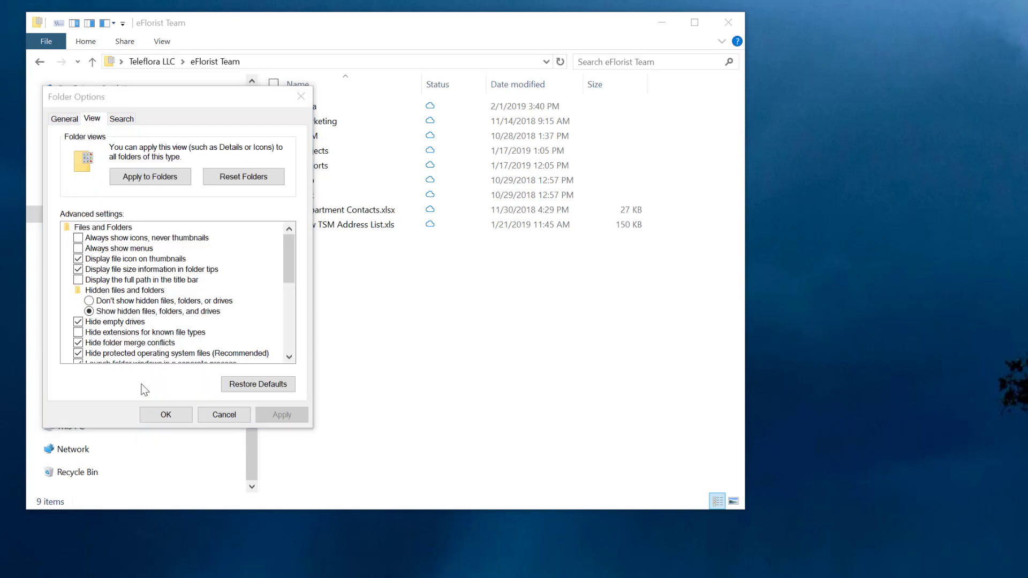
{"action": "left_click", "coordinate": [812, 426]}
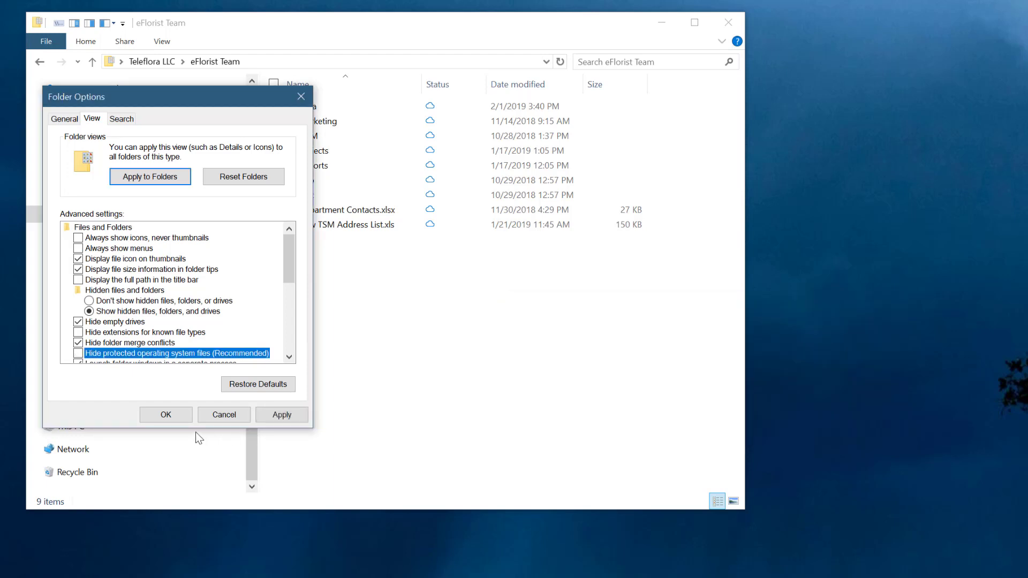
{"action": "left_click", "coordinate": [171, 420]}
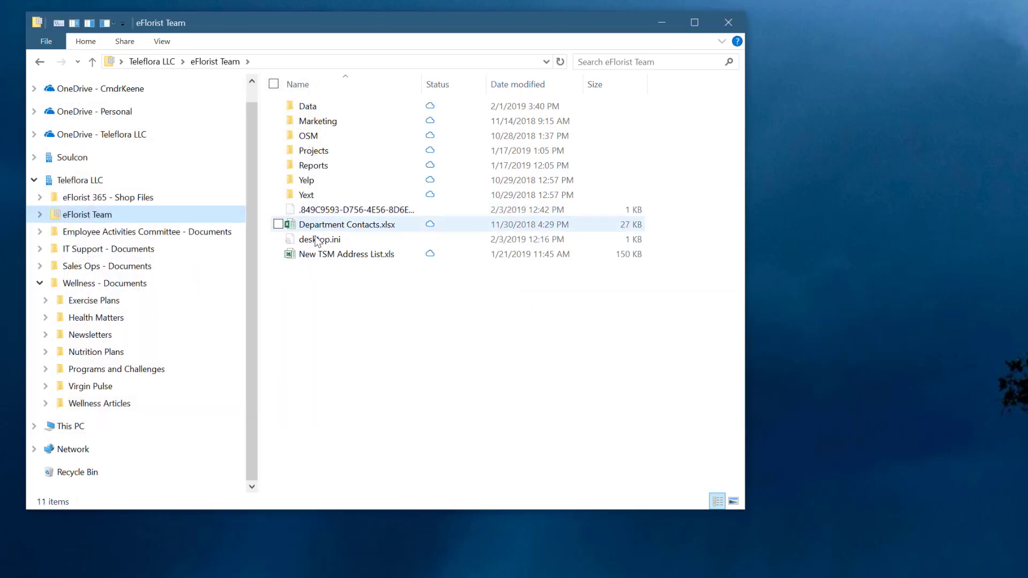
- Open desktop.ini from the eFlorist Team folder, examine its LocalizedResourceName value, and close it
{"action": "left_click", "coordinate": [320, 242]}
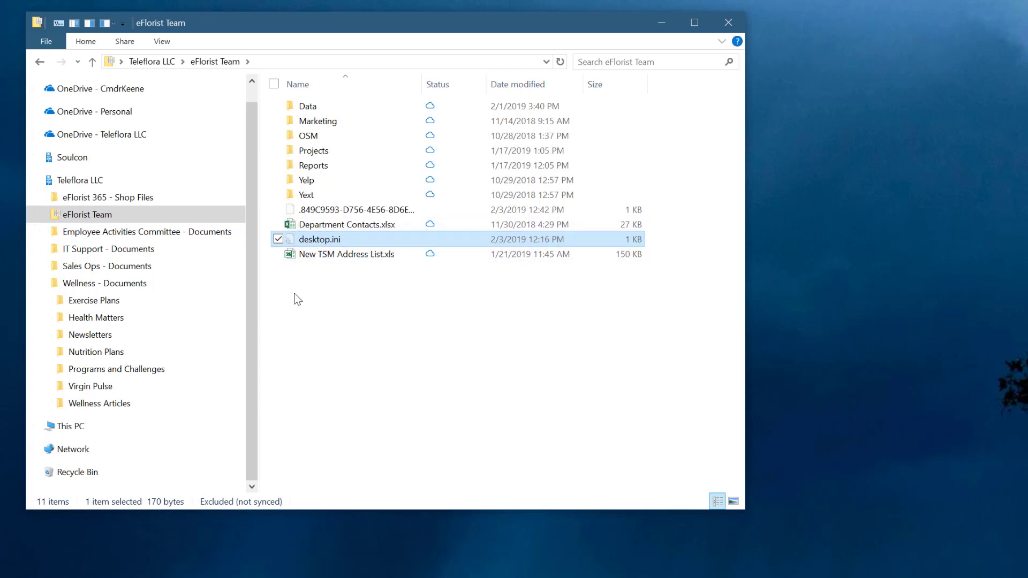
{"action": "double_click", "coordinate": [311, 239]}
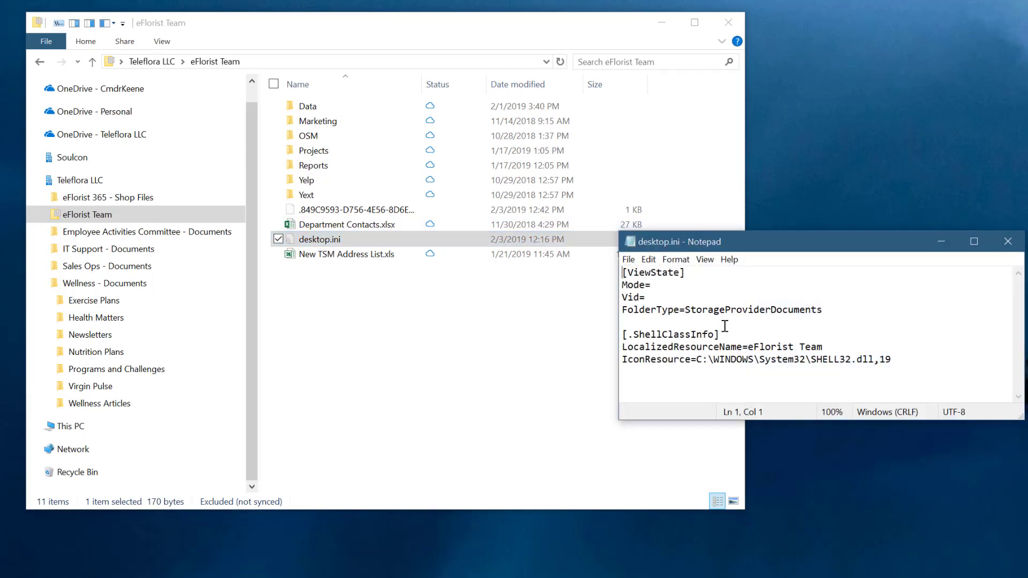
{"action": "left_click_drag", "start_coordinate": [621, 346], "coordinate": [753, 348]}
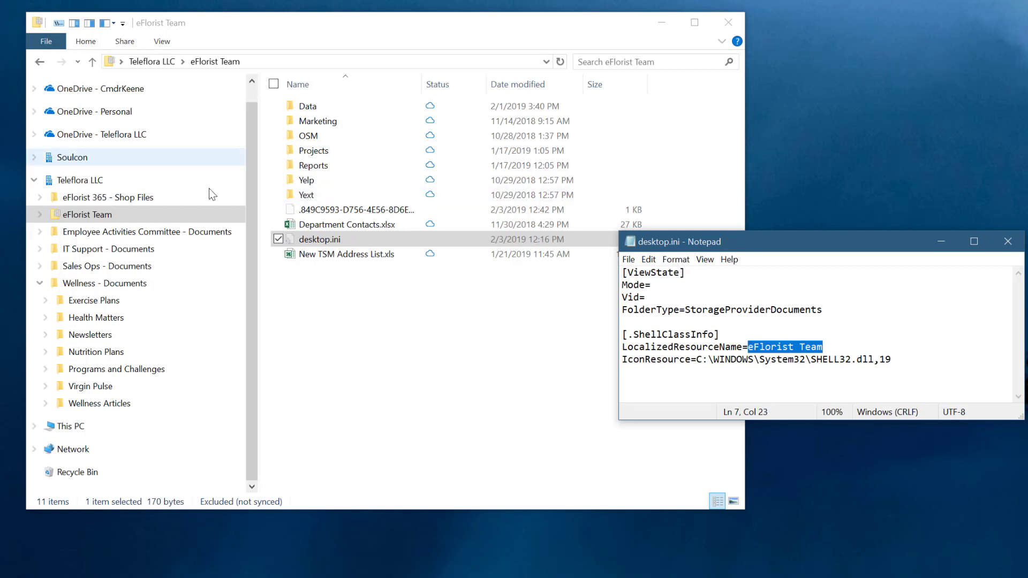
{"action": "left_click", "coordinate": [1006, 245]}
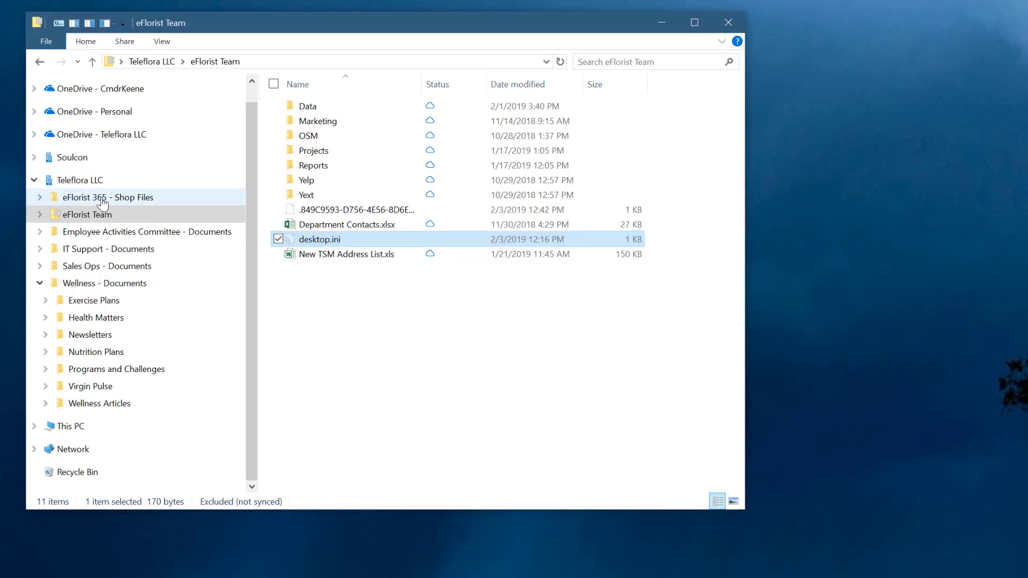
- Copy desktop.ini from the eFlorist Team folder into the eFlorist 365 - Shop Files folder
{"action": "left_click", "coordinate": [102, 198]}
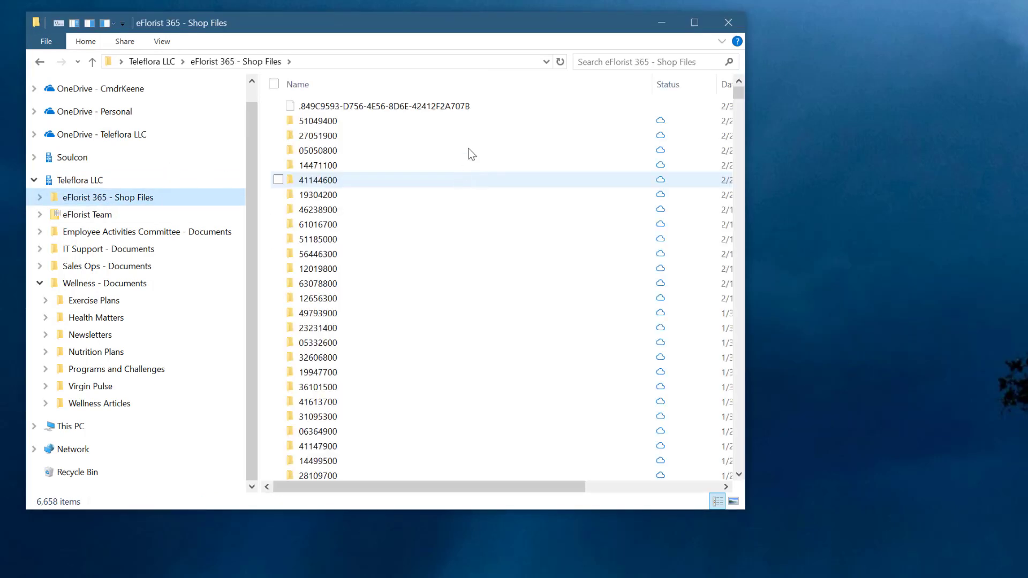
{"action": "left_click", "coordinate": [323, 120]}
{"action": "key", "text": "End"}
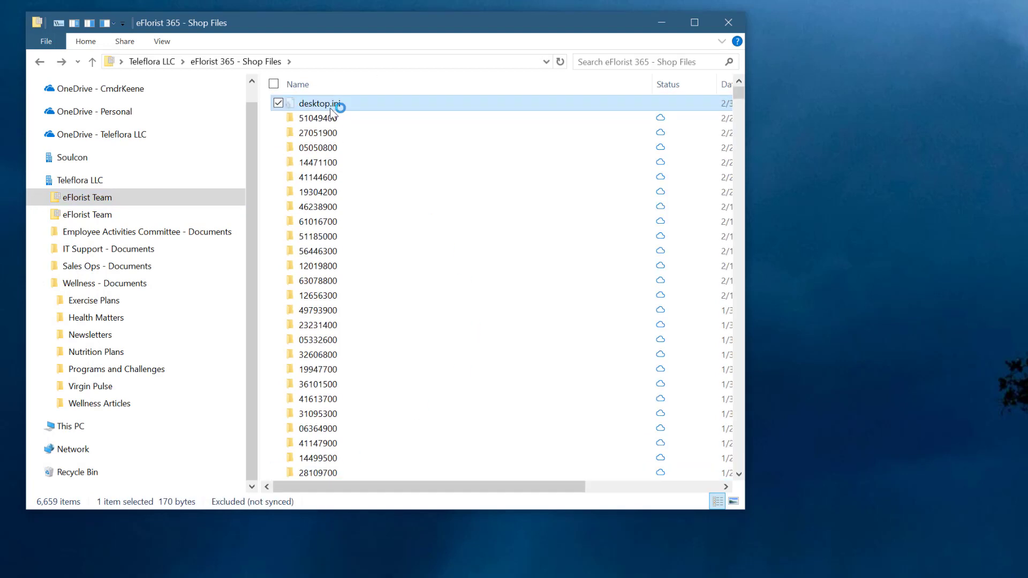
- Set LocalizedResourceName to "Shop Files" in the copied desktop.ini, save the file and close it
{"action": "double_click", "coordinate": [338, 103]}
{"action": "left_click_drag", "start_coordinate": [859, 345], "coordinate": [748, 347]}
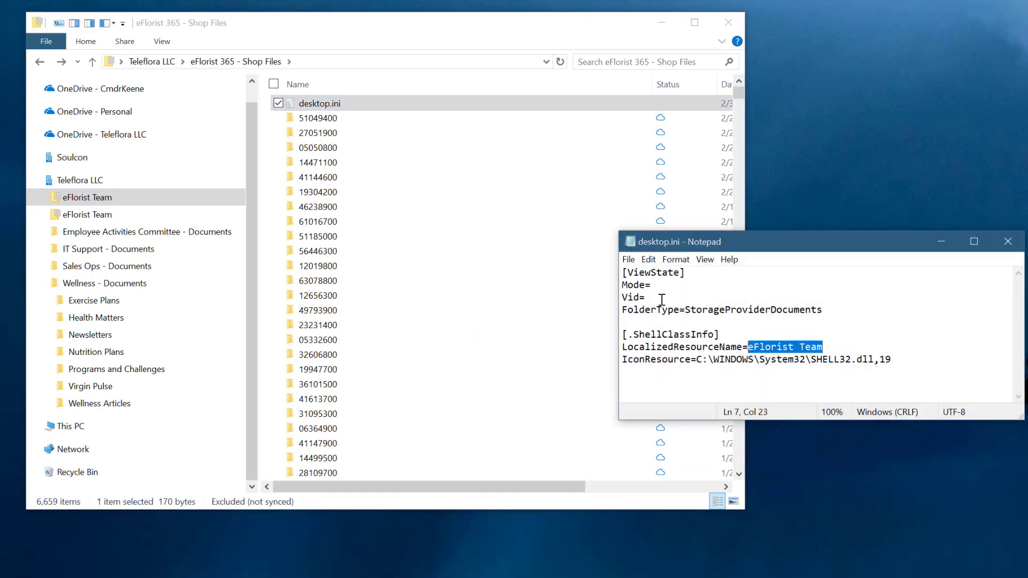
{"action": "type", "text": "Shop F"}
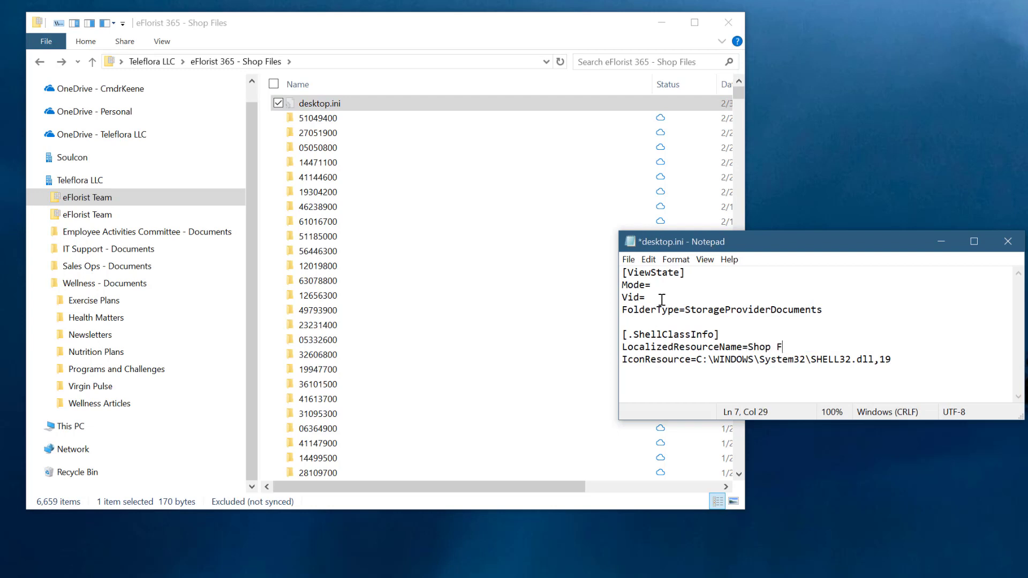
{"action": "type", "text": "iles"}
{"action": "key", "text": "ctrl+s"}
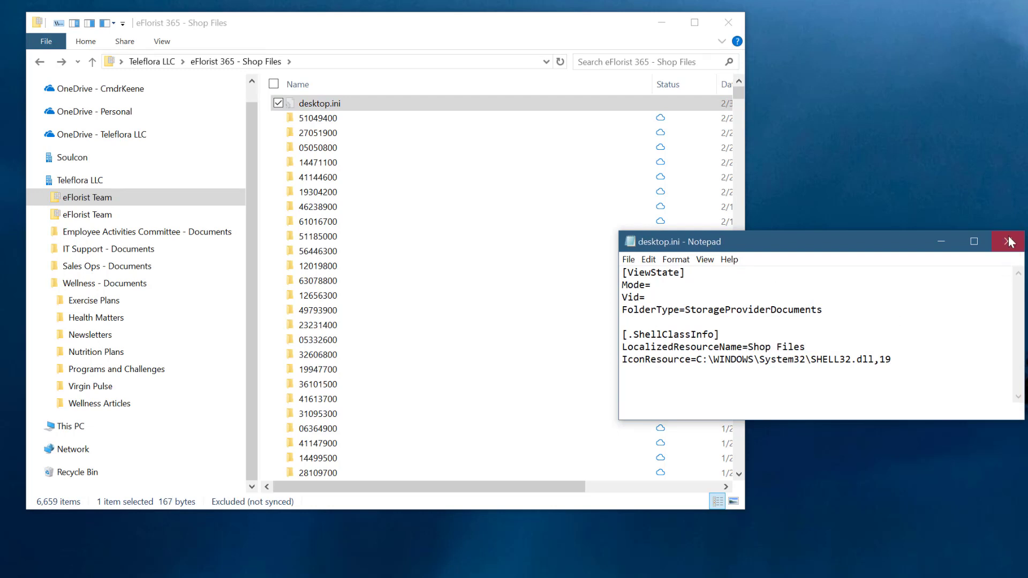
{"action": "left_click", "coordinate": [1007, 241]}
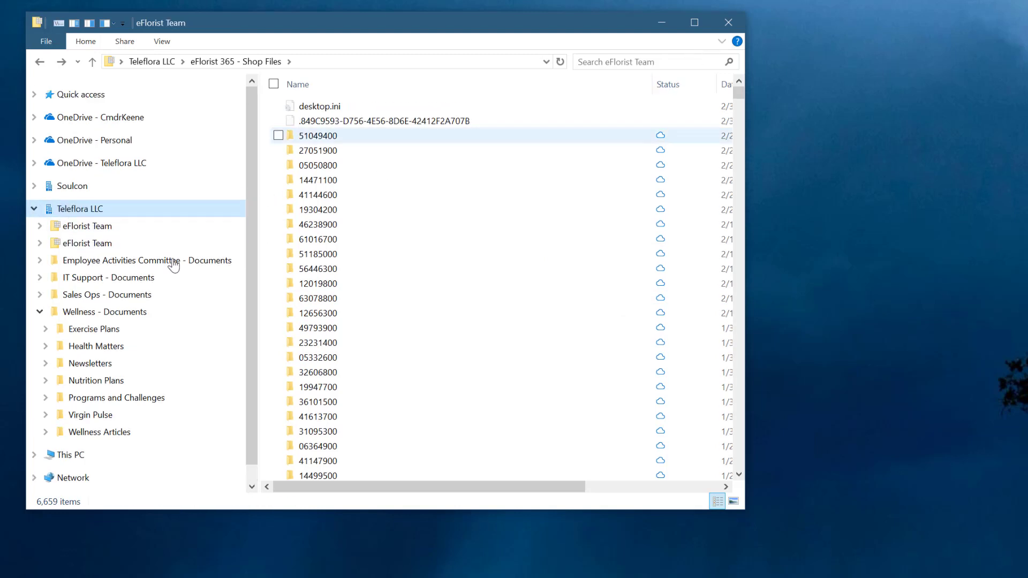
- Reopen File Explorer and check the LocalizedResourceName entry in the shop folder's desktop.ini
{"action": "left_click", "coordinate": [729, 25]}
{"action": "left_click", "coordinate": [729, 25]}
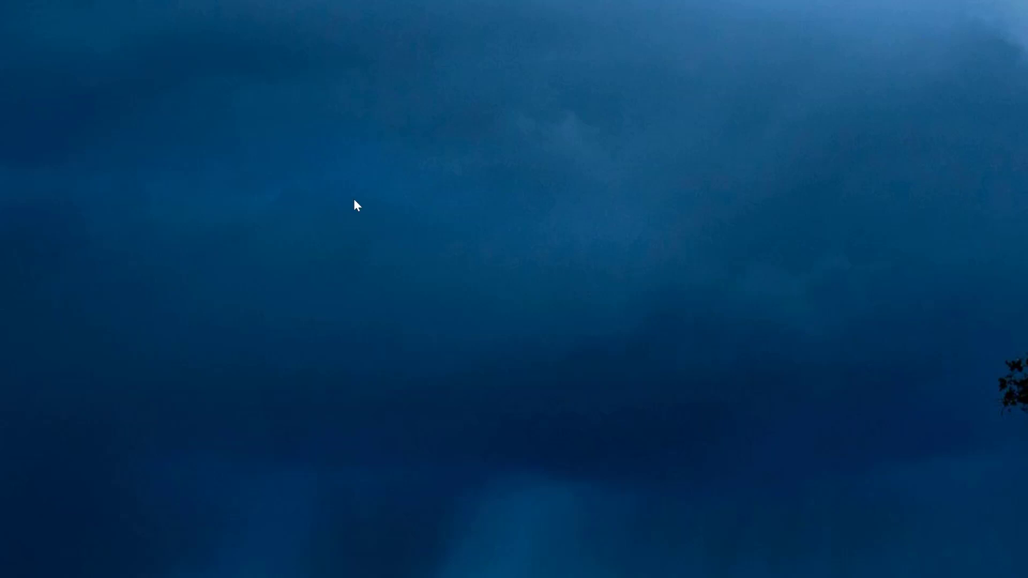
{"action": "key", "text": "super+e"}
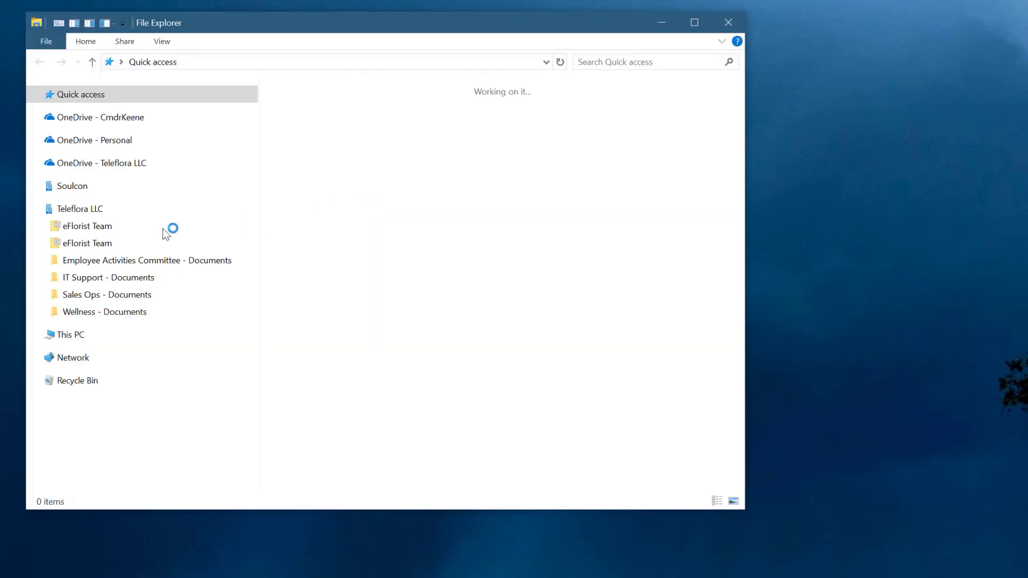
{"action": "left_click", "coordinate": [121, 238]}
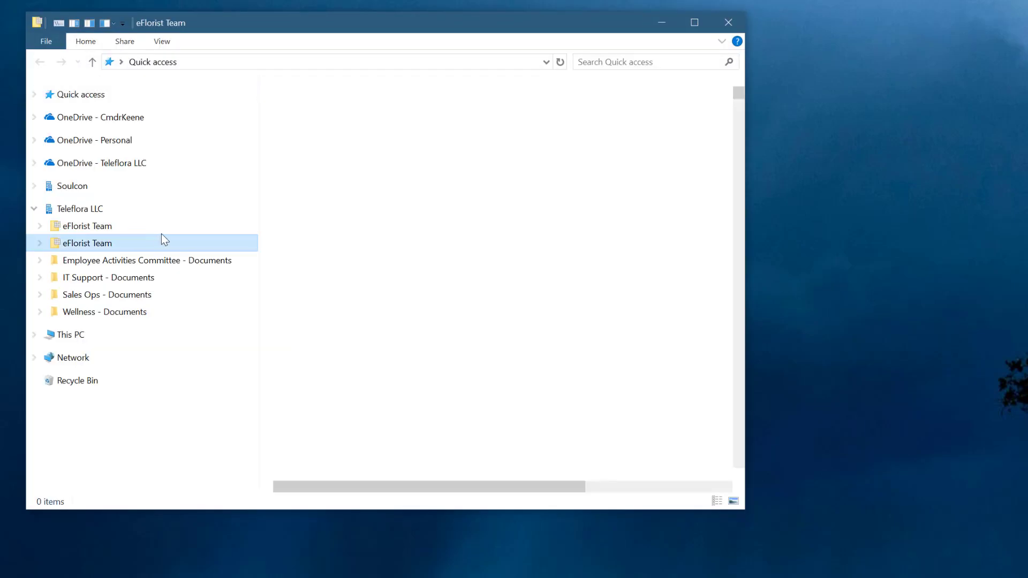
{"action": "double_click", "coordinate": [342, 107]}
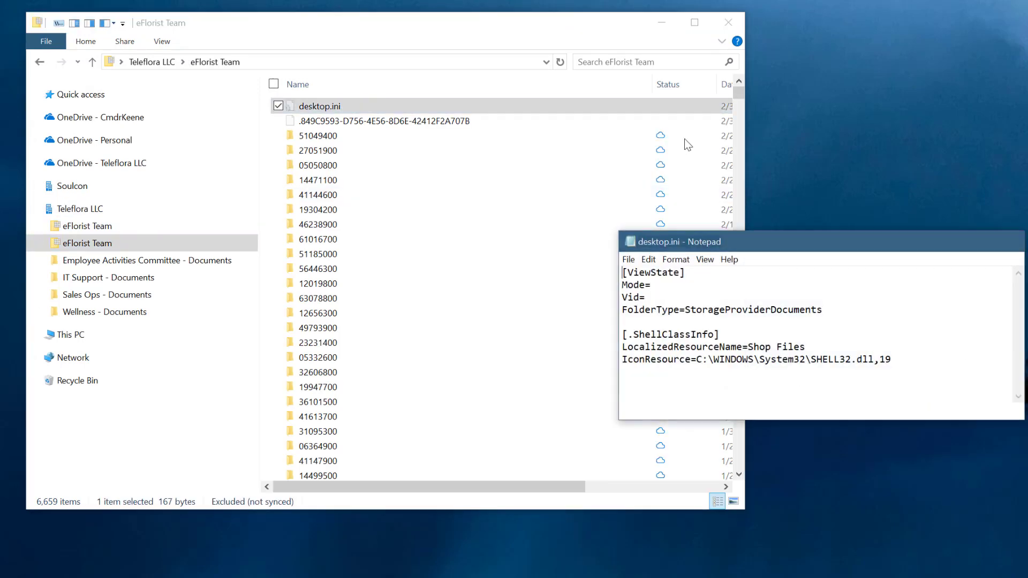
{"action": "left_click", "coordinate": [1007, 241]}
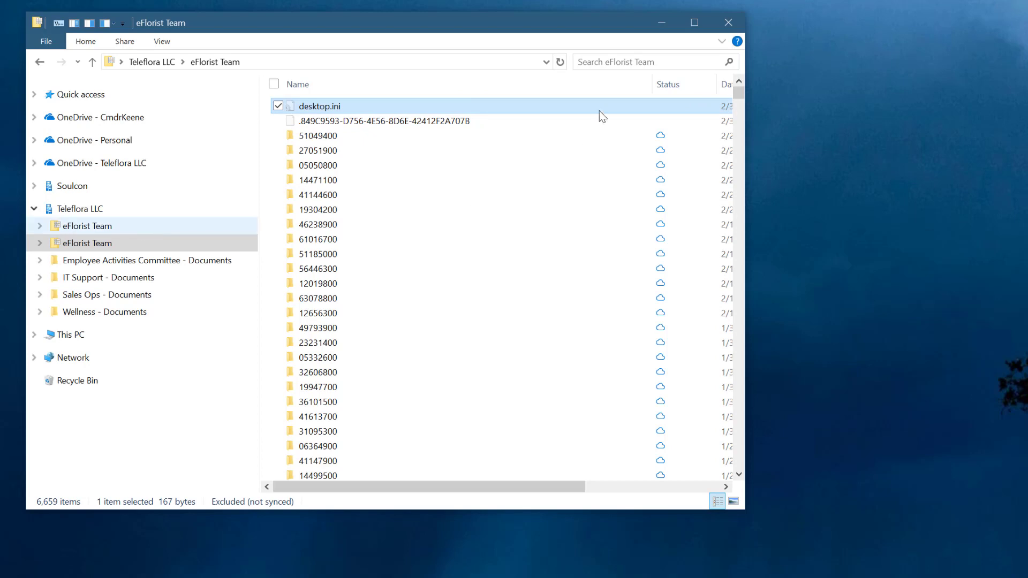
- Open the shop folder's customization properties and accept them unmodified to refresh its display name
{"action": "right_click", "coordinate": [640, 96]}
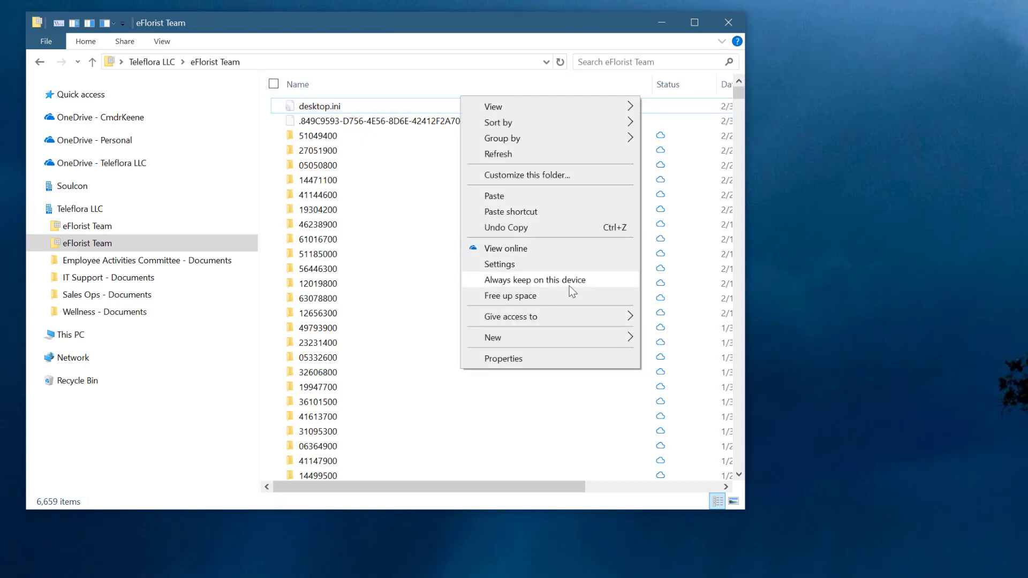
{"action": "left_click", "coordinate": [526, 179]}
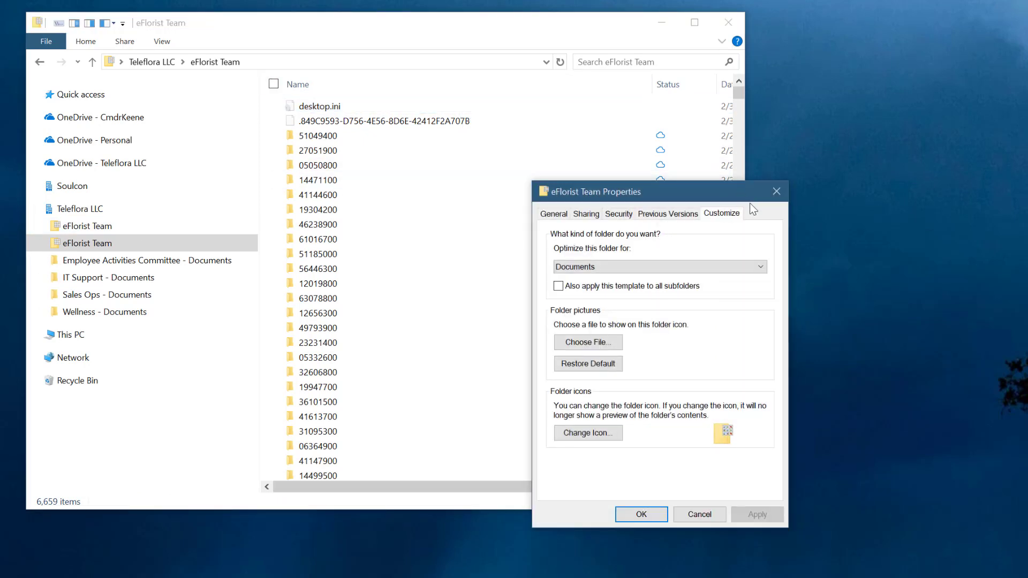
{"action": "left_click", "coordinate": [639, 515]}
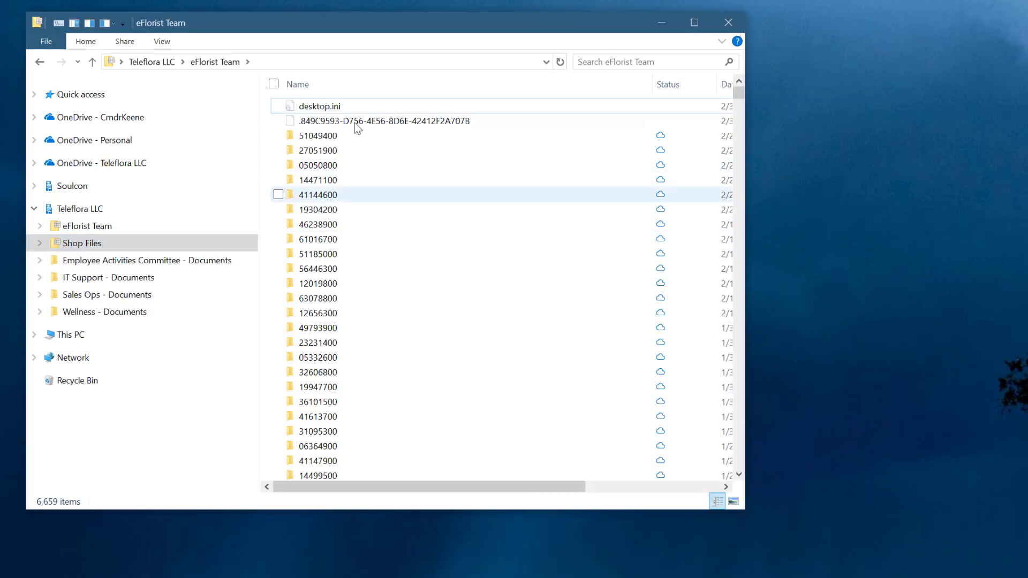
- Copy desktop.ini from the eFlorist Team folder into the Employee Activities Committee - Documents folder
{"action": "left_click", "coordinate": [323, 110]}
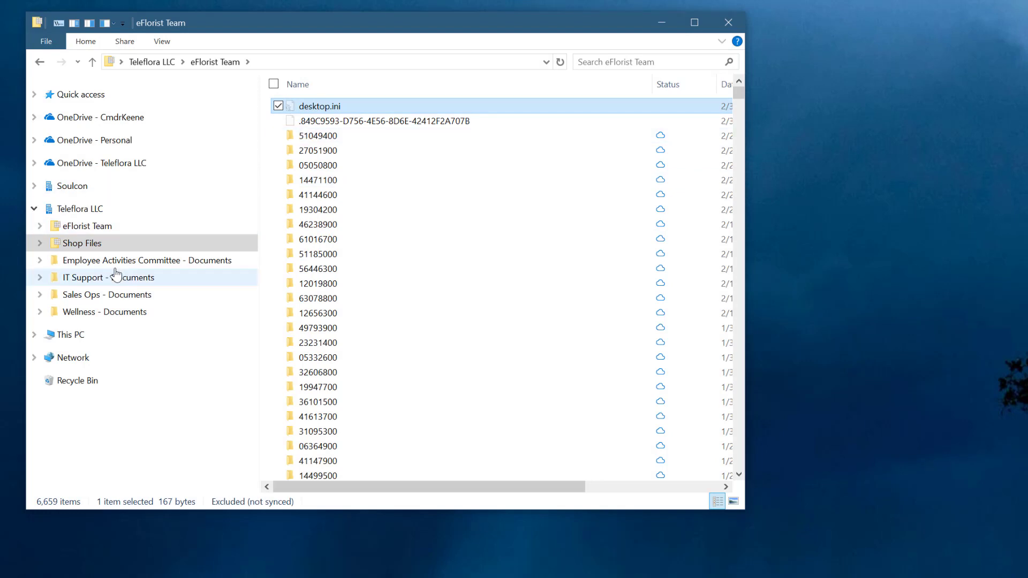
{"action": "left_click", "coordinate": [190, 262]}
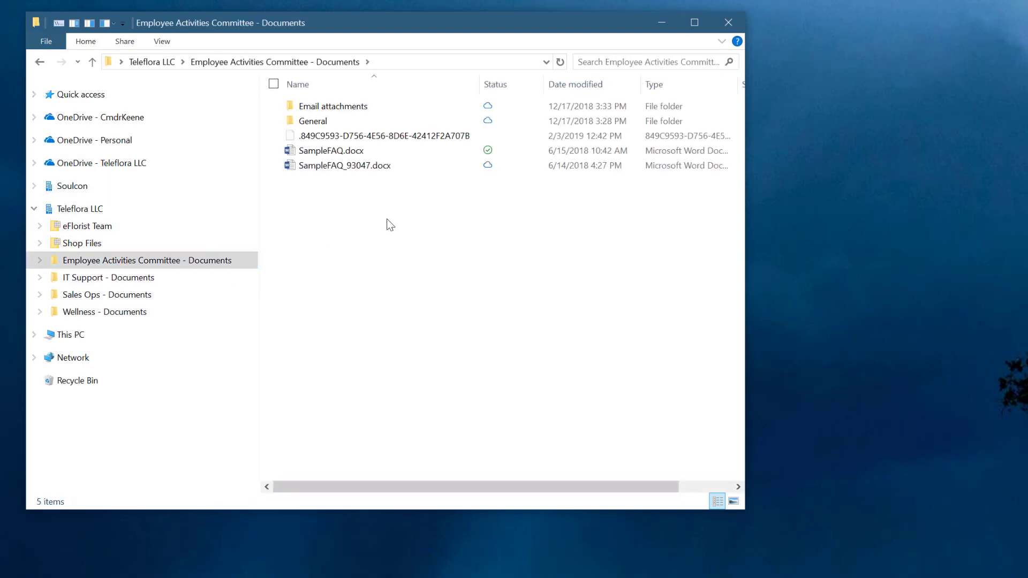
{"action": "left_click", "coordinate": [323, 152]}
- Set LocalizedResourceName to "HR EAC Docs" in the committee folder's desktop.ini, save the file and close it
{"action": "double_click", "coordinate": [323, 151]}
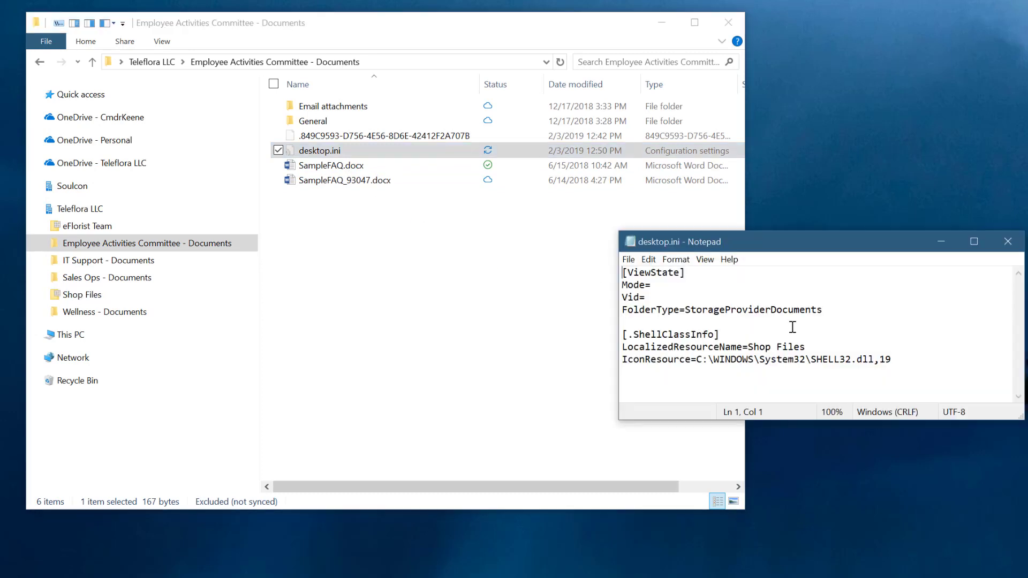
{"action": "left_click_drag", "start_coordinate": [821, 349], "coordinate": [749, 348]}
{"action": "type", "text": "EAC Doc"}
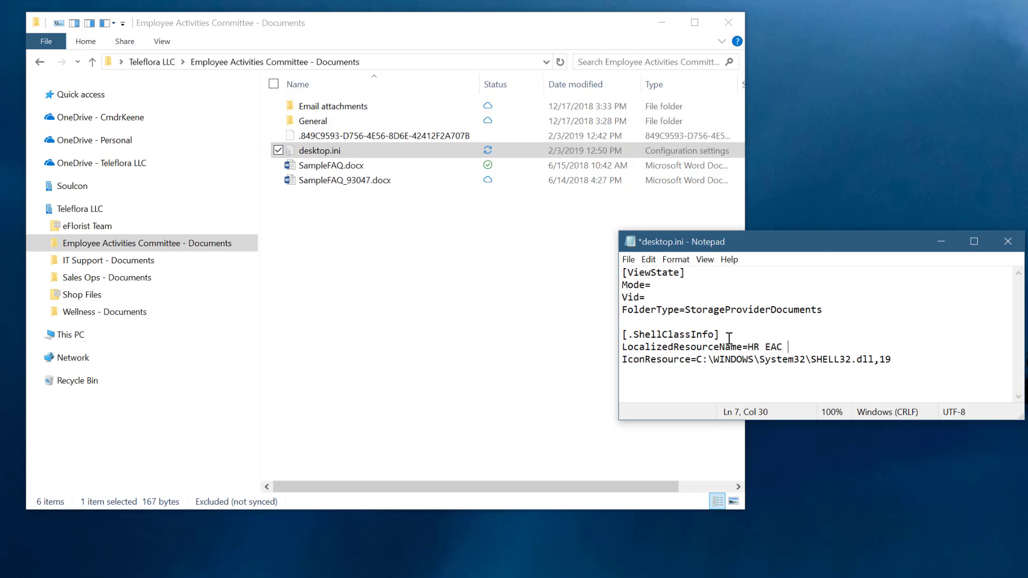
{"action": "left_click", "coordinate": [1017, 245]}
{"action": "key", "text": "Return"}
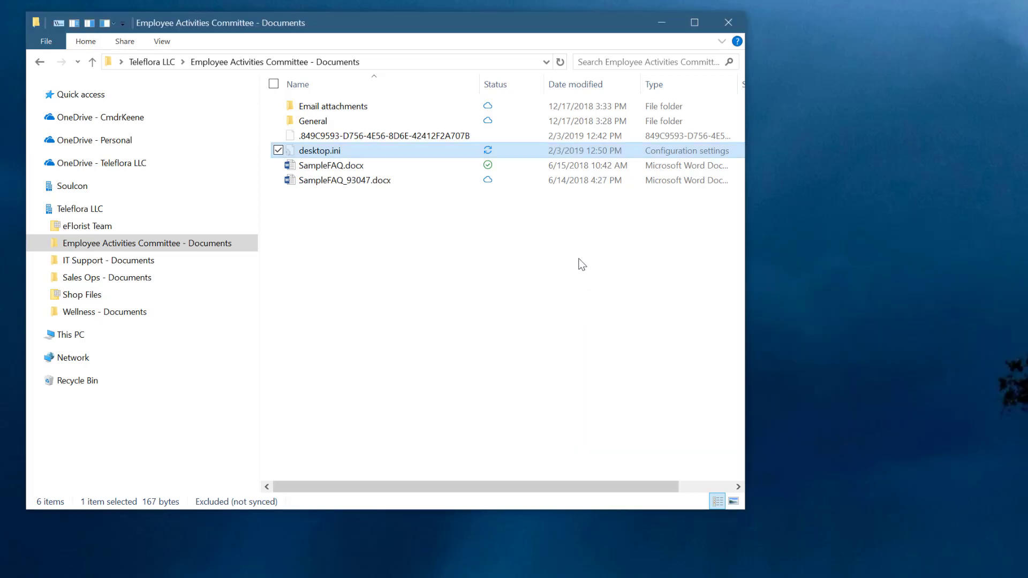
- Open the Employee Activities Committee folder's customization properties and close them unmodified to refresh its display name
{"action": "right_click", "coordinate": [573, 249]}
{"action": "left_click", "coordinate": [497, 325]}
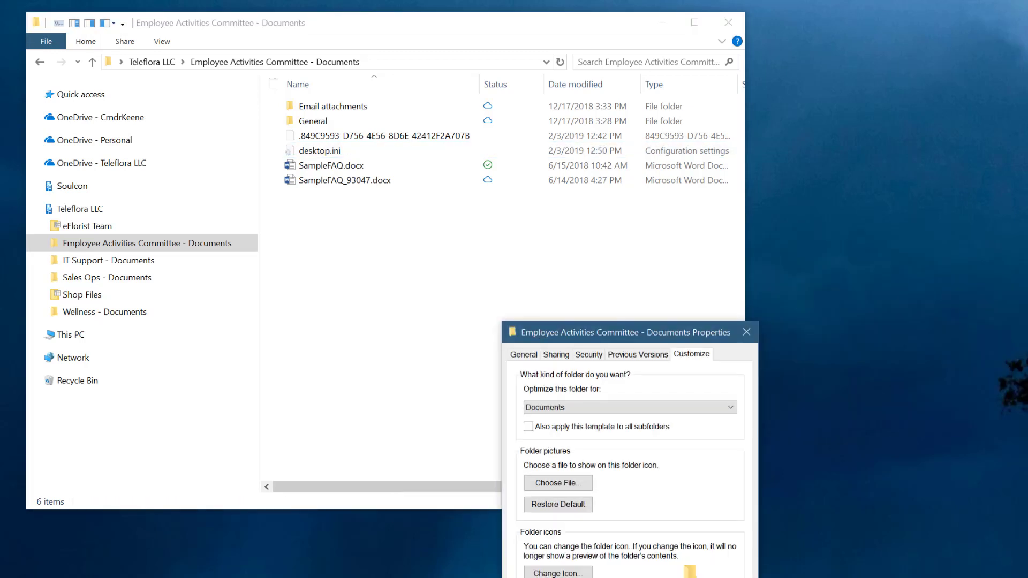
{"action": "key", "text": "Escape"}
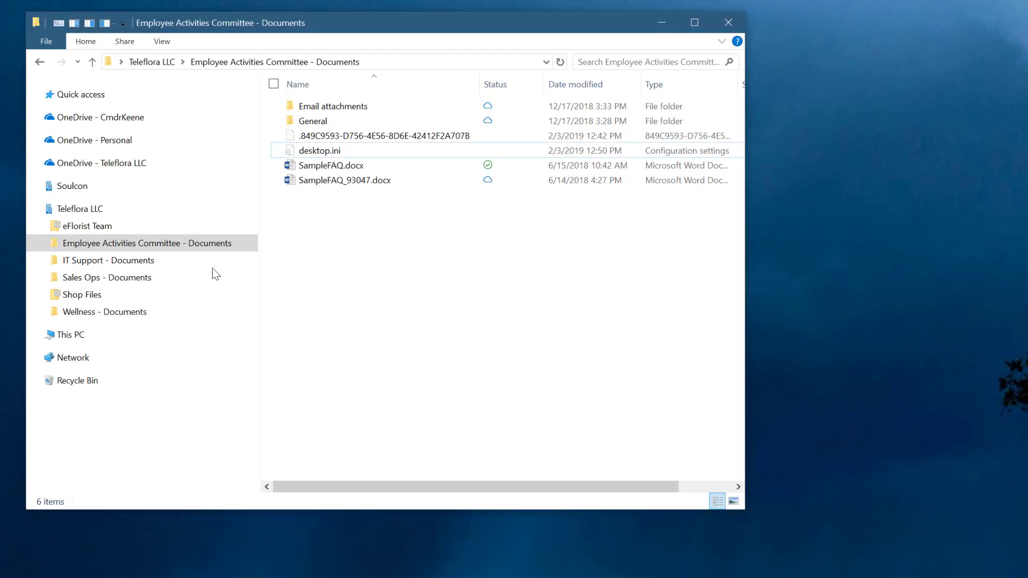
- Paste desktop.ini into the IT Support - Documents folder and save it with LocalizedResourceName set to "IT Team Docs"
{"action": "left_click", "coordinate": [107, 261]}
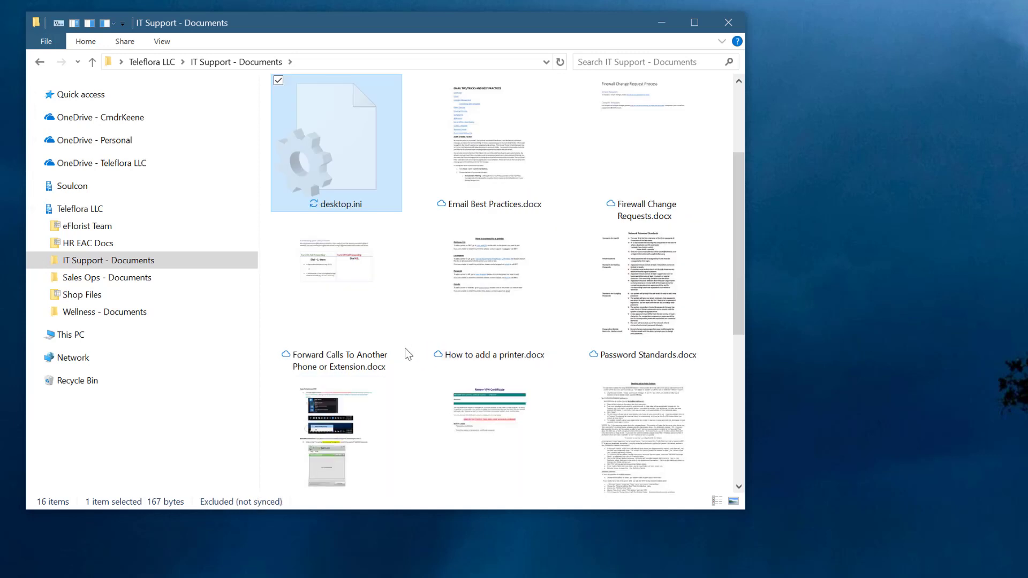
{"action": "key", "text": "alt+Return"}
{"action": "key", "text": "Escape"}
{"action": "key", "text": "Return"}
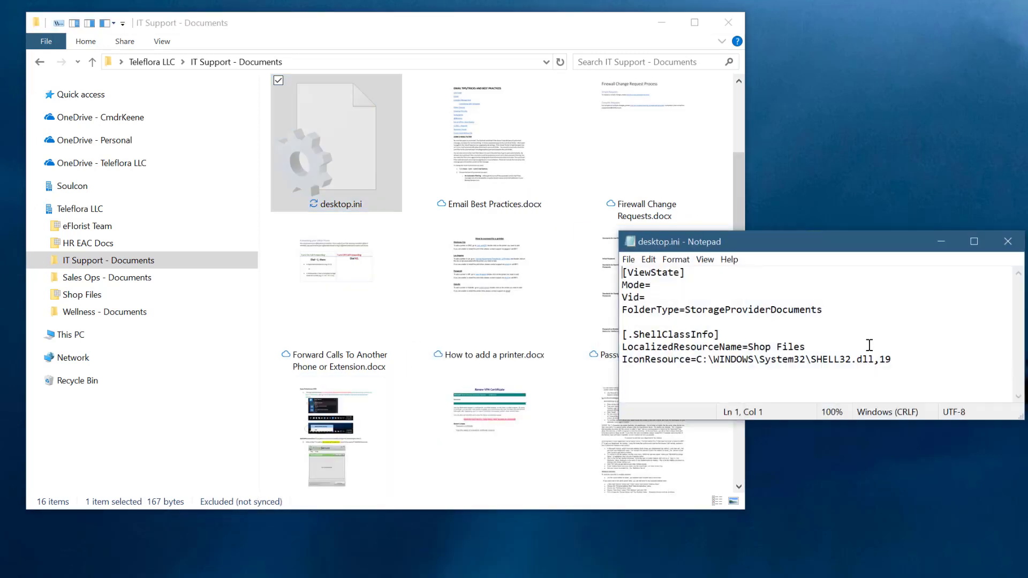
{"action": "left_click_drag", "start_coordinate": [839, 347], "coordinate": [757, 347]}
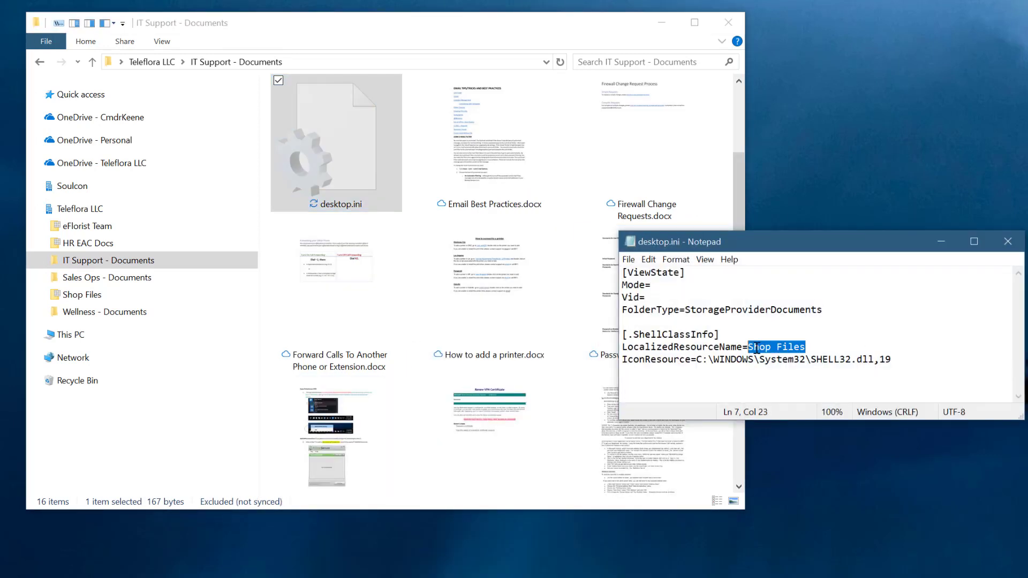
{"action": "type", "text": "IT Team Doc"}
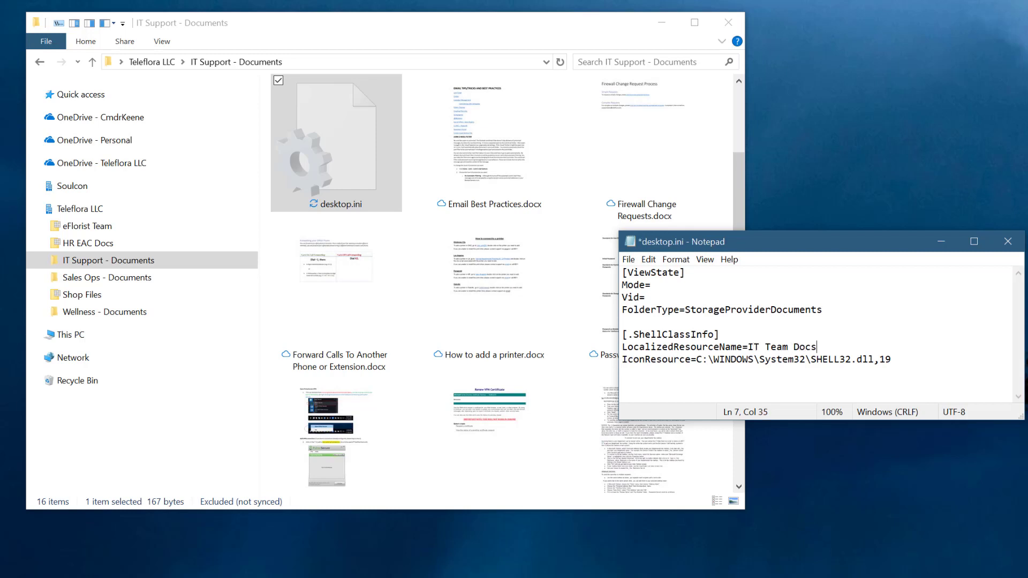
{"action": "key", "text": "ctrl+s"}
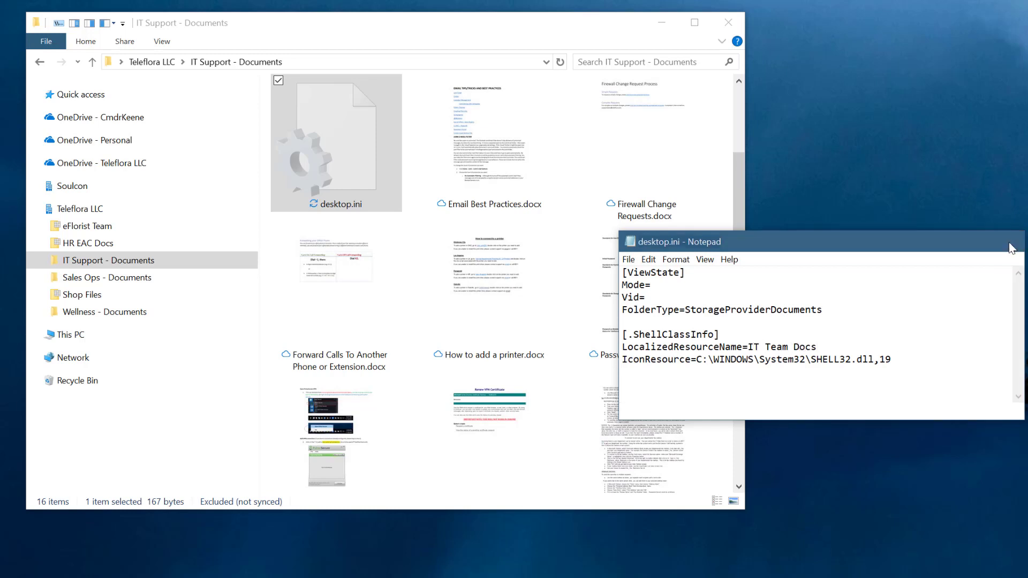
{"action": "left_click", "coordinate": [1008, 242]}
- Open the IT Support folder's customization properties and close them unmodified to refresh its display name
{"action": "right_click", "coordinate": [406, 185]}
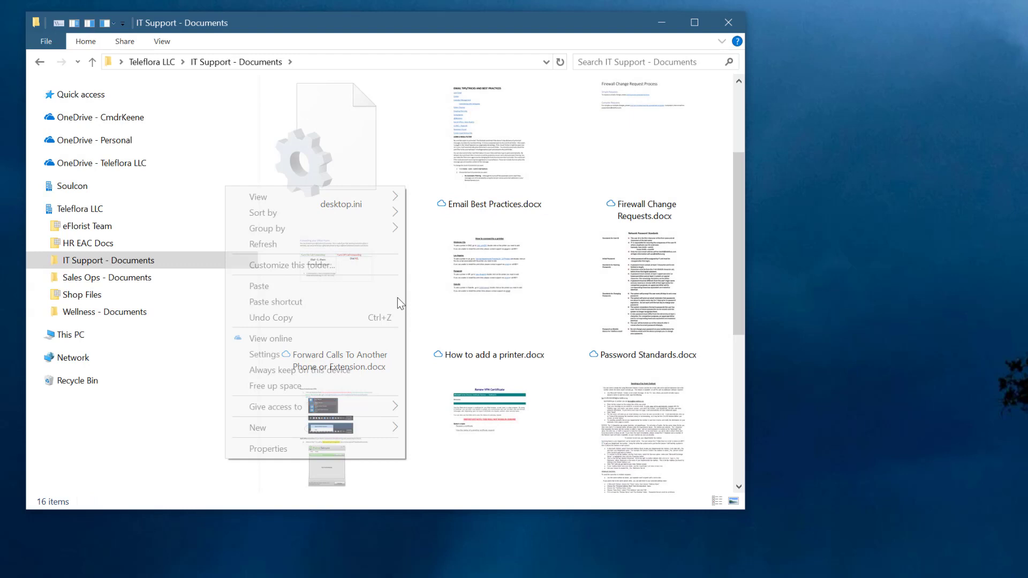
{"action": "left_click", "coordinate": [355, 265]}
{"action": "key", "text": "Escape"}
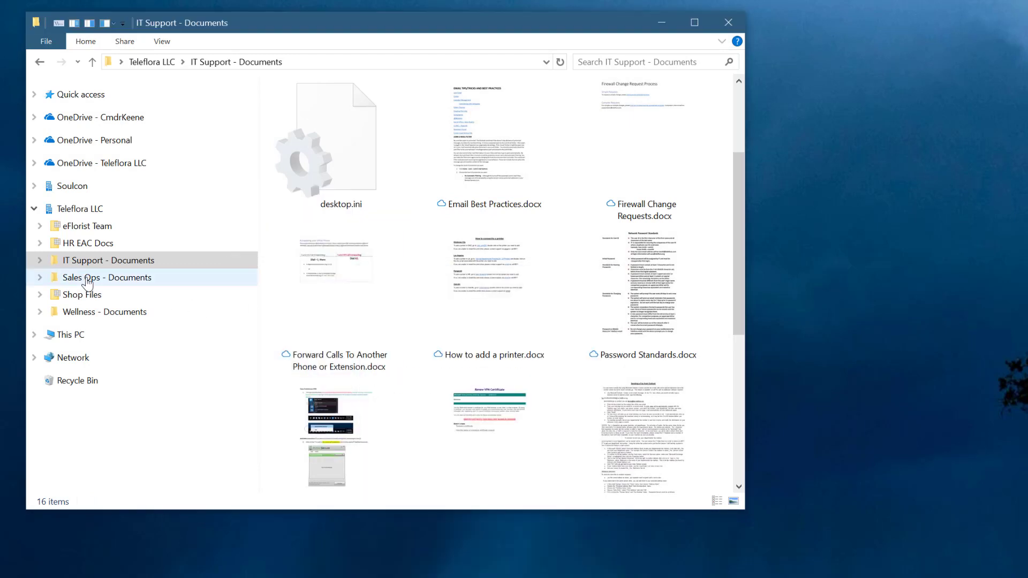
- Paste desktop.ini into the Sales Ops - Documents folder and save it with LocalizedResourceName set to "Sales Ops Docs"
{"action": "left_click", "coordinate": [86, 277]}
{"action": "left_click", "coordinate": [394, 319]}
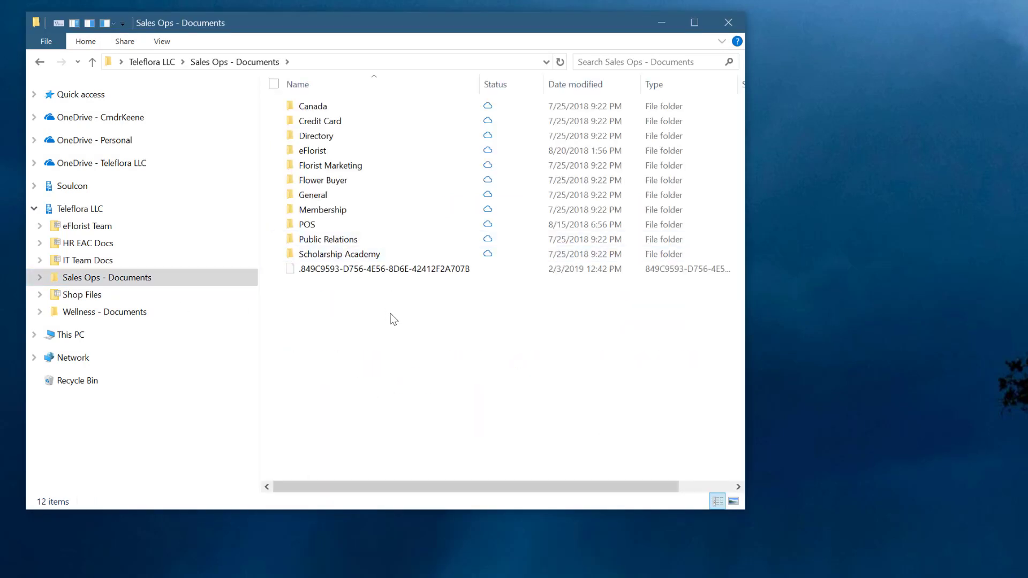
{"action": "double_click", "coordinate": [319, 288]}
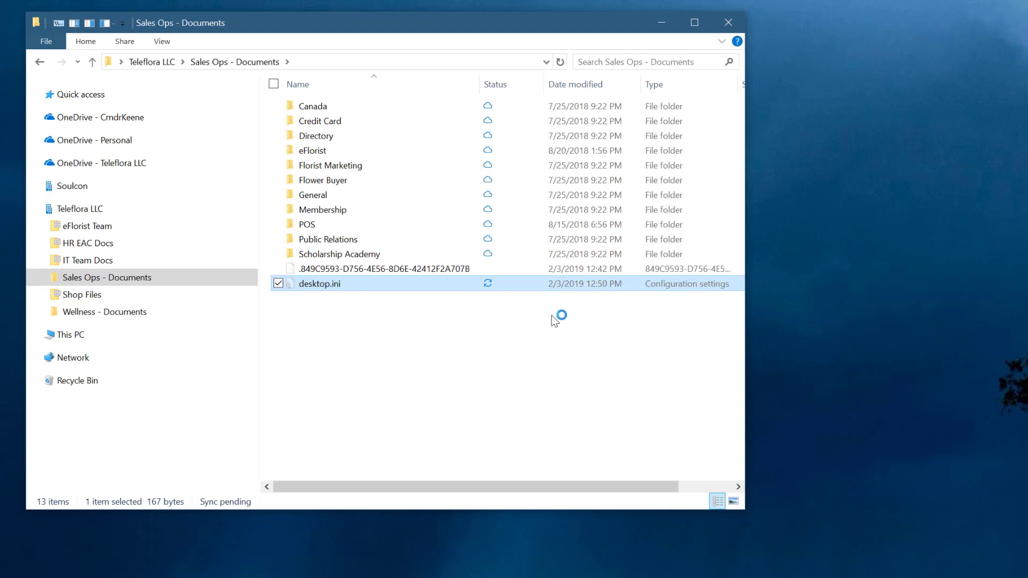
{"action": "left_click_drag", "start_coordinate": [806, 346], "coordinate": [754, 346]}
{"action": "type", "text": "a"}
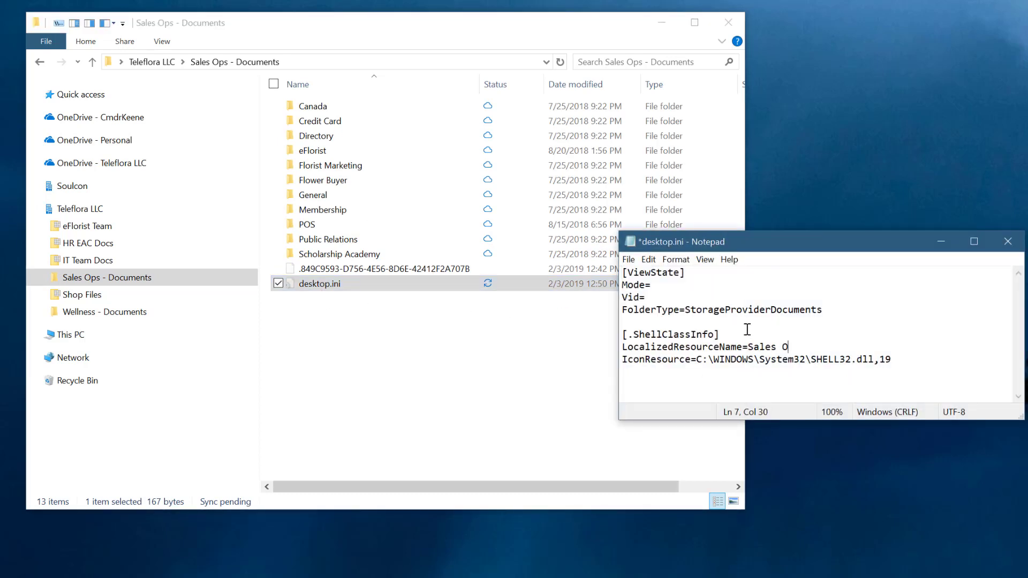
{"action": "key", "text": "ctrl+s"}
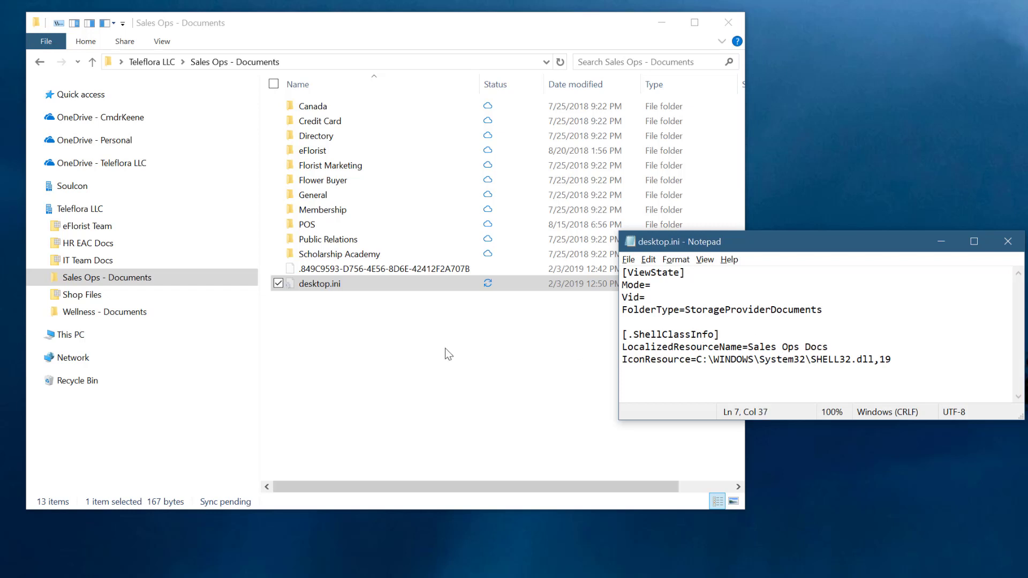
{"action": "key", "text": "alt+F4"}
- Open the Sales Ops folder's customization properties and accept them unmodified to refresh its display name
{"action": "right_click", "coordinate": [354, 338]}
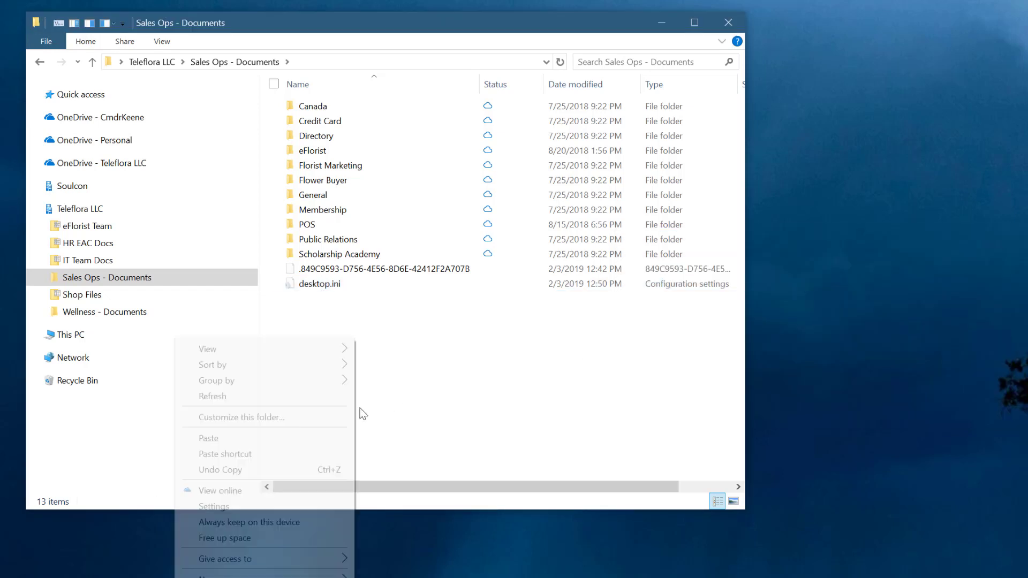
{"action": "left_click", "coordinate": [315, 418]}
{"action": "key", "text": "Return"}
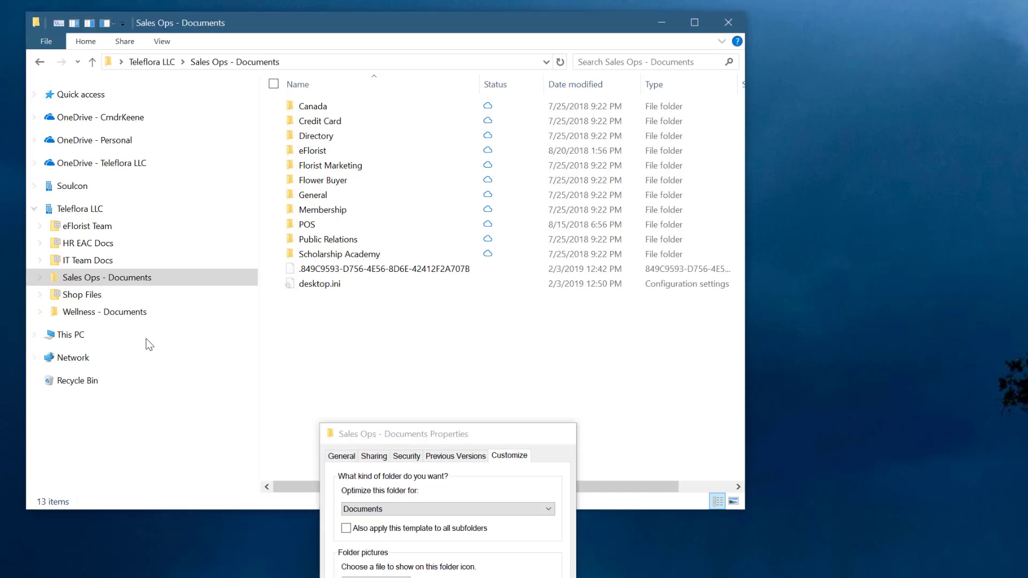
- Set LocalizedResourceName to "eFlorist Shop Files" in the Shop Files folder's desktop.ini, save the file and close it
{"action": "left_click", "coordinate": [100, 292]}
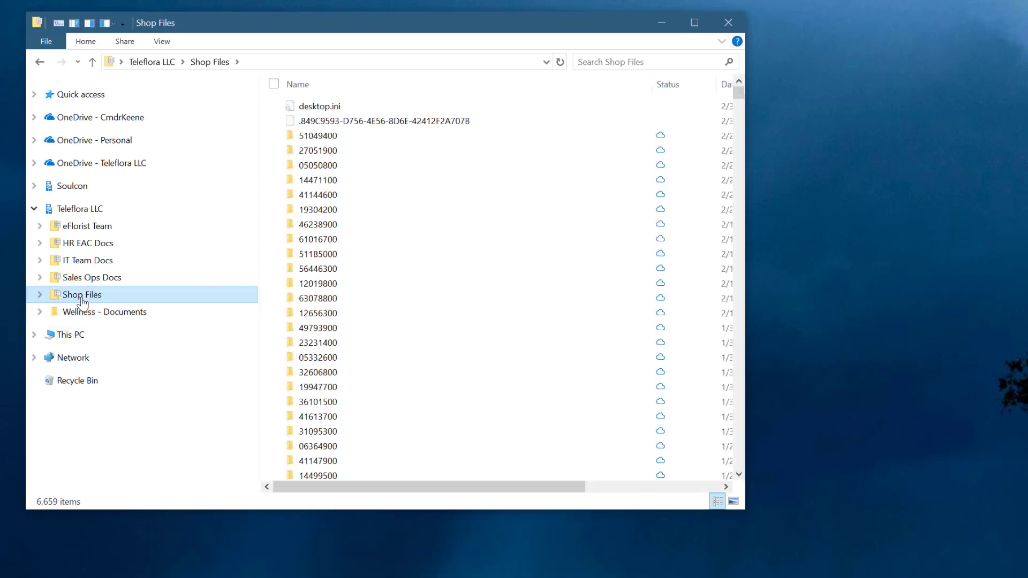
{"action": "left_click", "coordinate": [108, 297]}
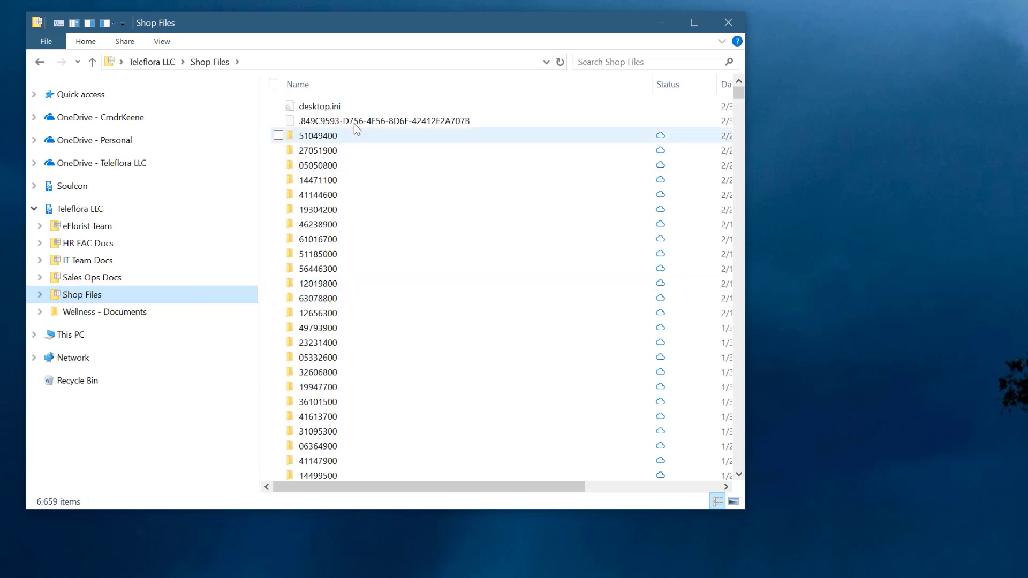
{"action": "double_click", "coordinate": [353, 107]}
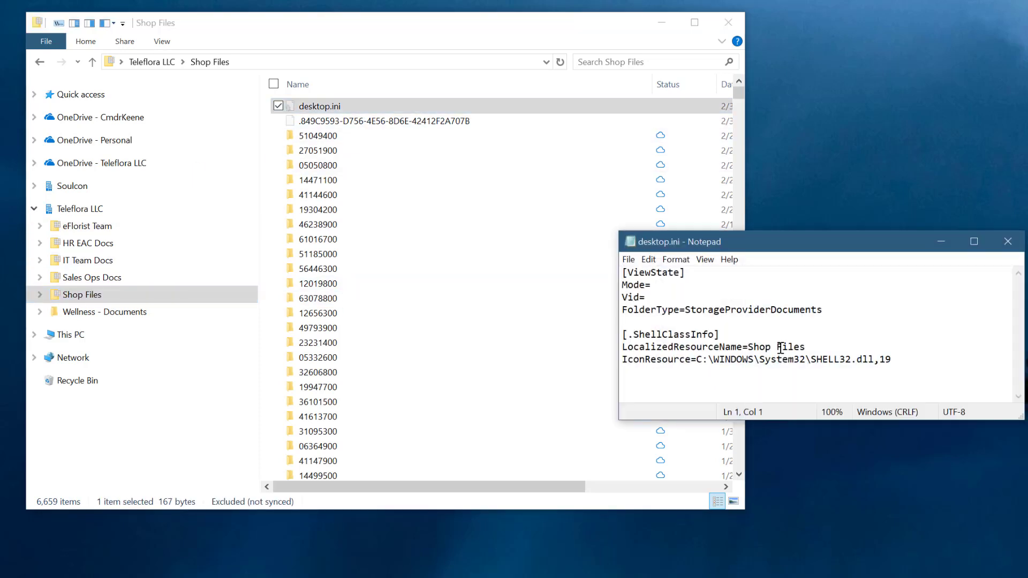
{"action": "left_click_drag", "start_coordinate": [817, 349], "coordinate": [752, 347]}
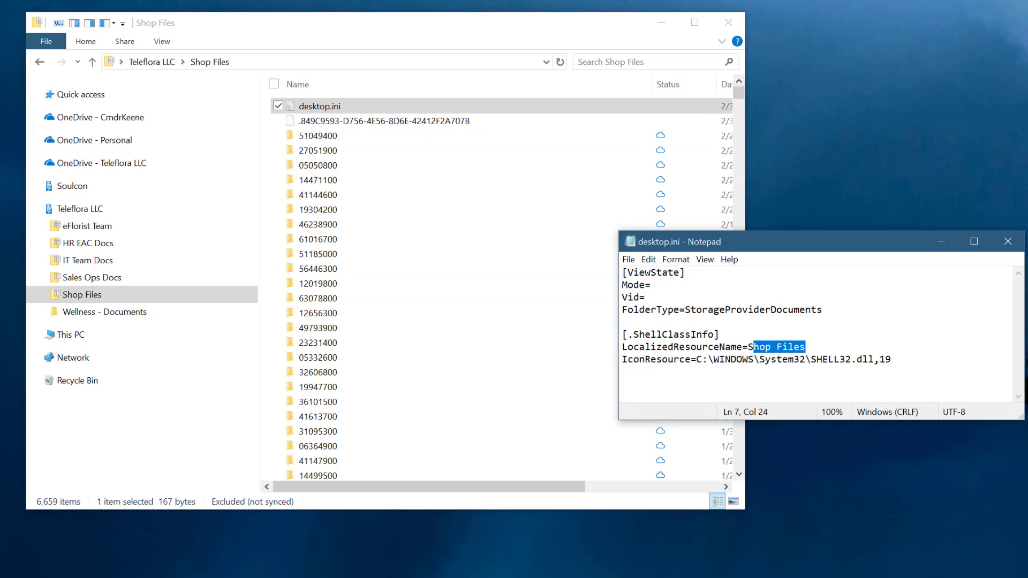
{"action": "type", "text": "E"}
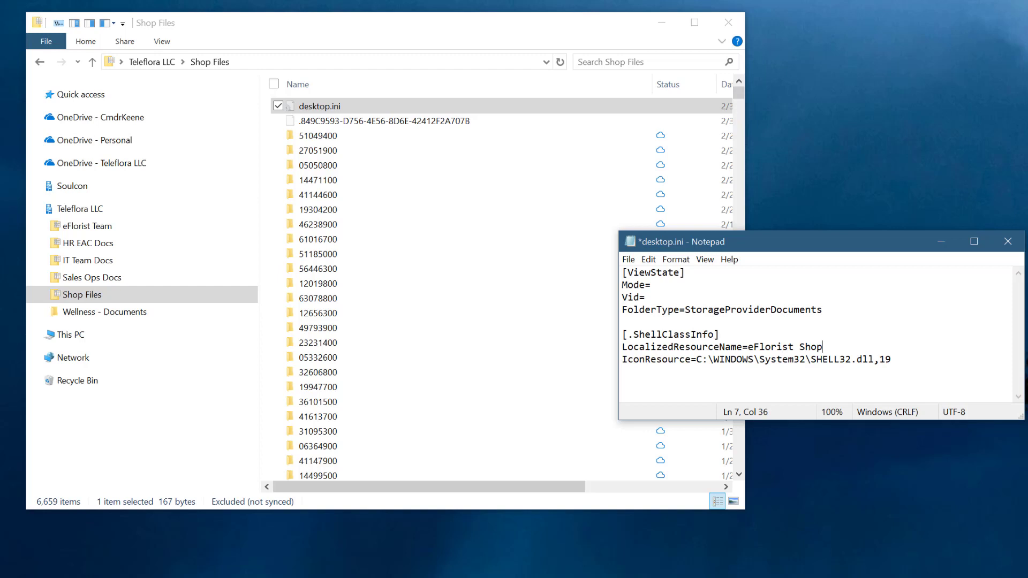
{"action": "key", "text": "ctrl+s"}
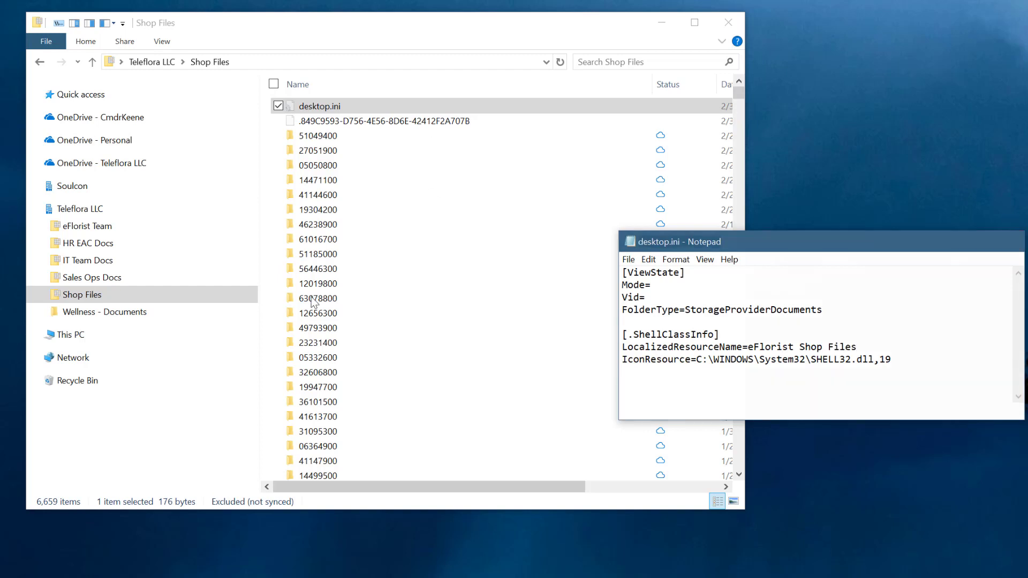
{"action": "left_click", "coordinate": [1013, 244]}
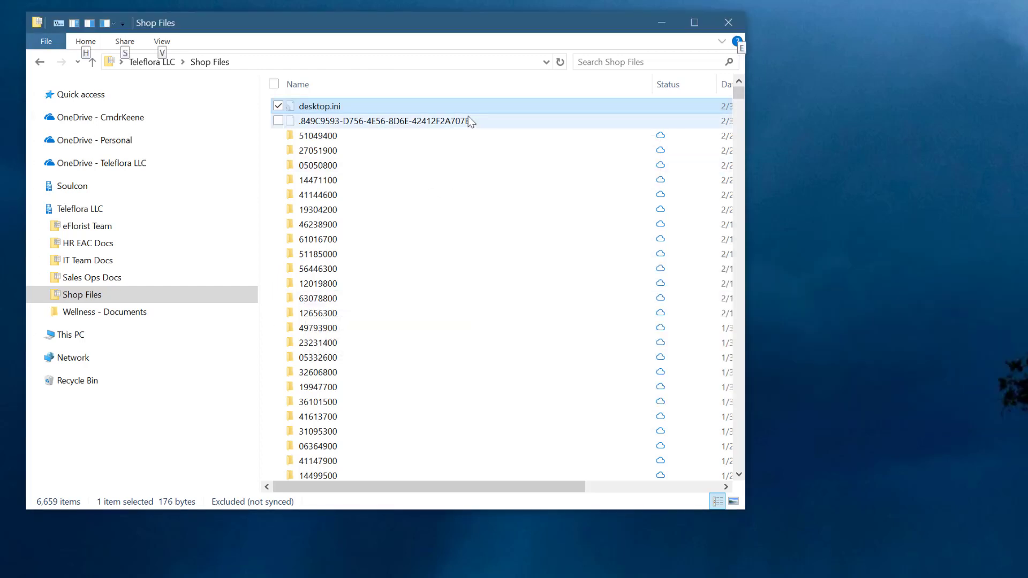
- Open the Shop Files folder's customization properties and close them unmodified to refresh its display name
{"action": "left_click", "coordinate": [476, 94]}
{"action": "right_click", "coordinate": [477, 96]}
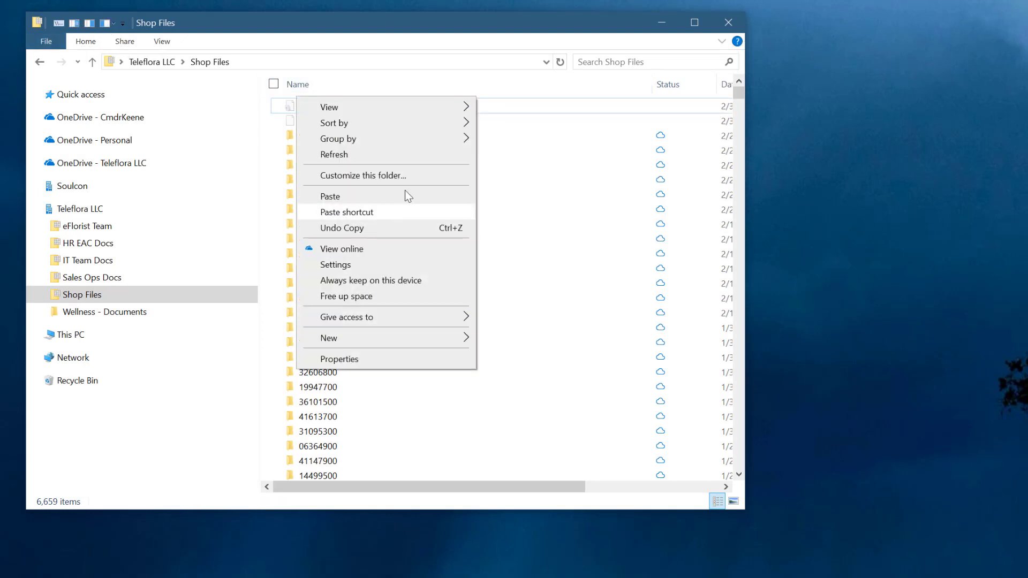
{"action": "left_click", "coordinate": [396, 176]}
{"action": "key", "text": "Escape"}
- In the Wellness - Documents folder, keep the existing desktop.ini instead of replacing it and check its LocalizedResourceName entry
{"action": "left_click", "coordinate": [143, 311]}
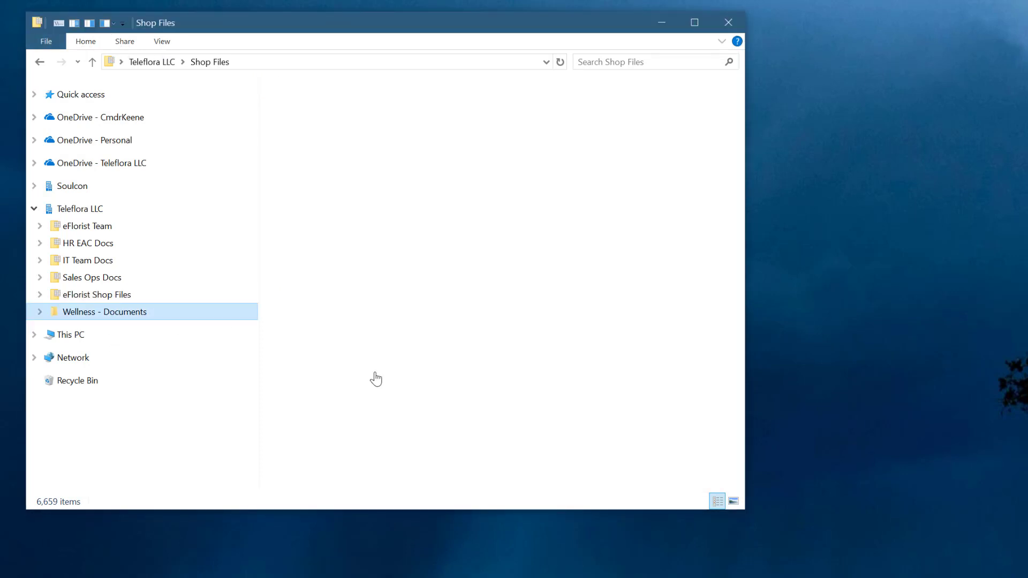
{"action": "key", "text": "ctrl+v"}
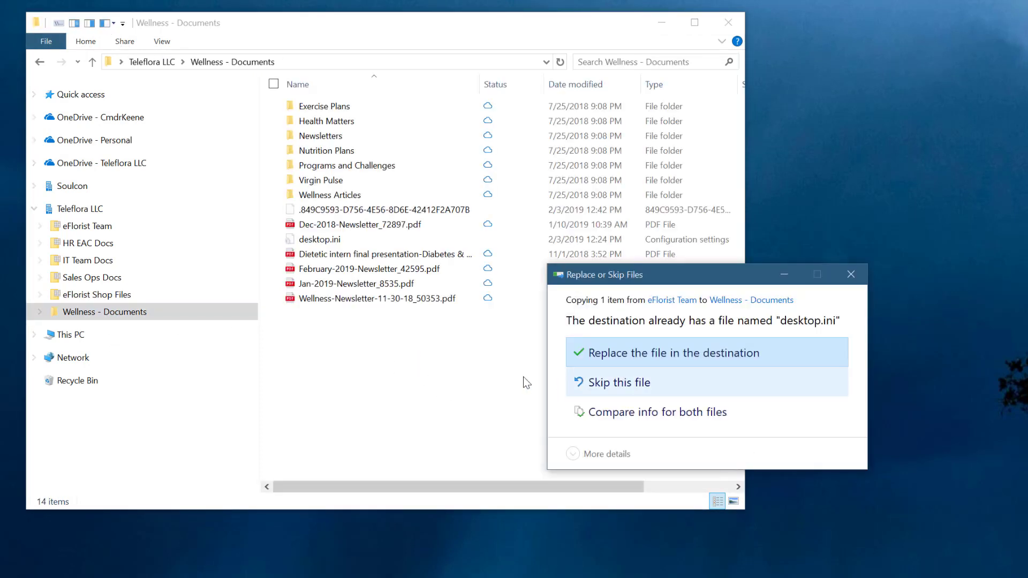
{"action": "key", "text": "Escape"}
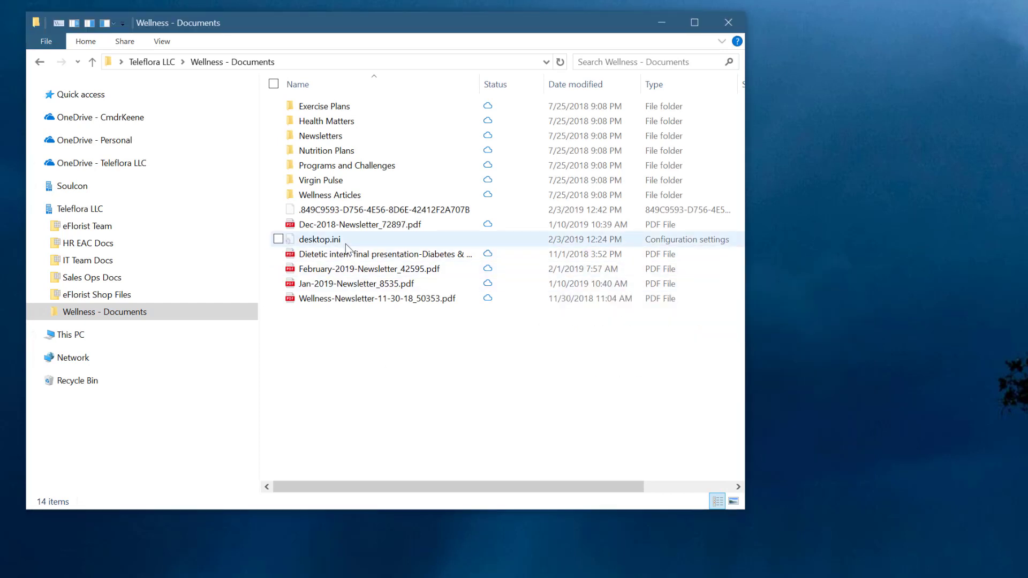
{"action": "double_click", "coordinate": [346, 245]}
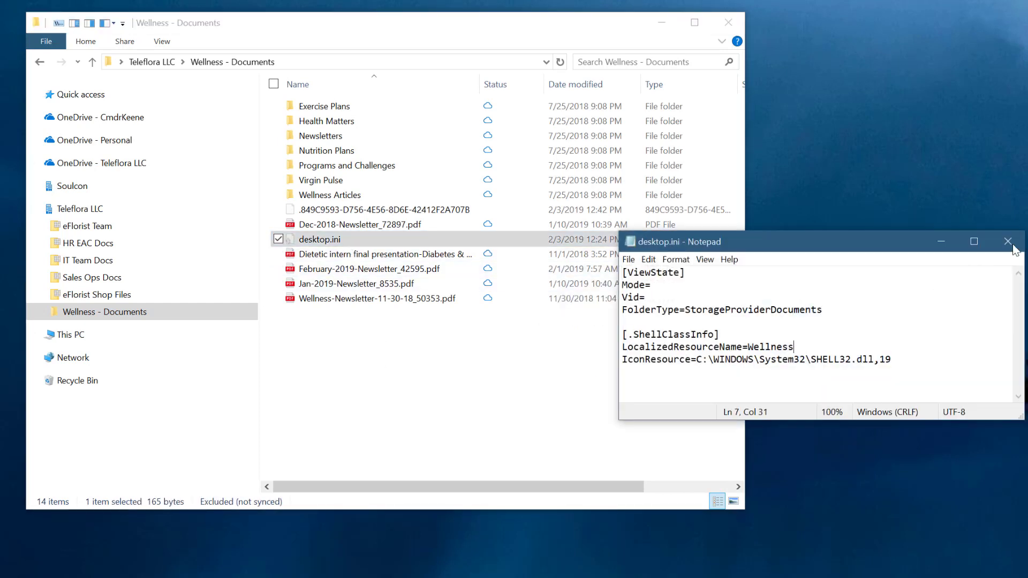
{"action": "left_click", "coordinate": [1016, 243]}
- Open the Wellness folder's customization properties and close them unmodified to refresh its display name
{"action": "right_click", "coordinate": [378, 428]}
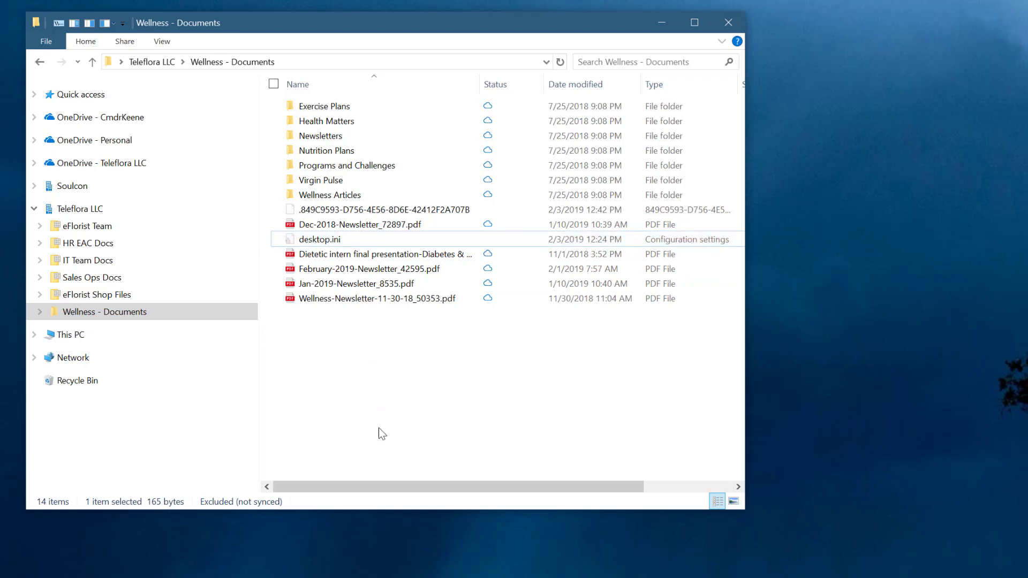
{"action": "left_click", "coordinate": [257, 438]}
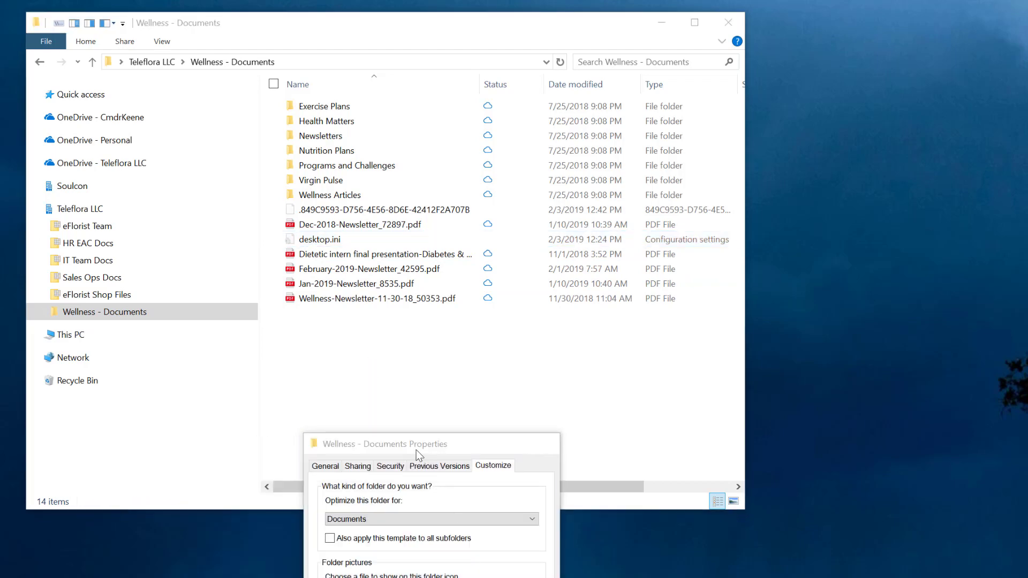
{"action": "key", "text": "Escape"}
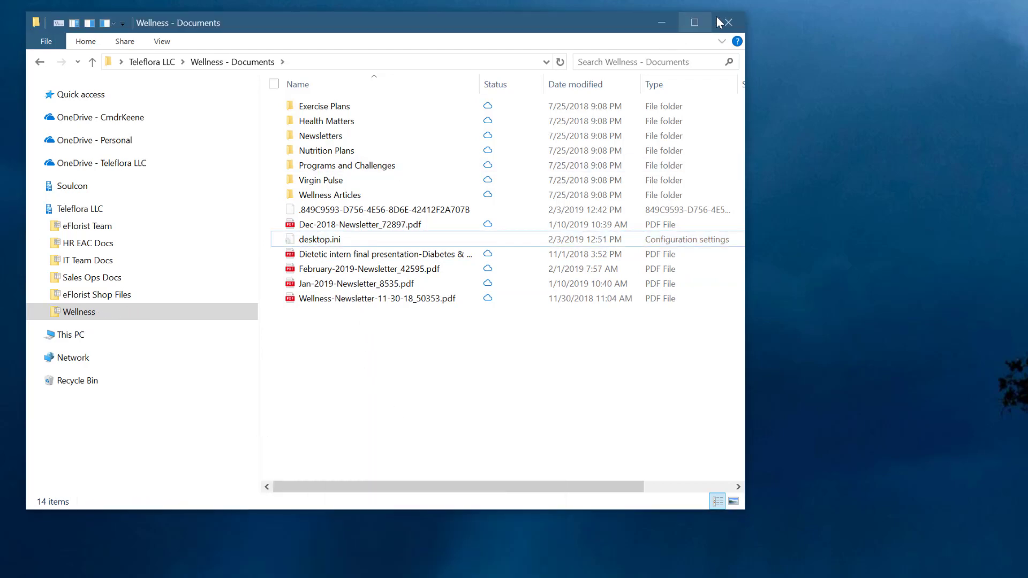
- Start a fresh File Explorer window and check the LocalizedResourceName entry in the OneDrive - Teleflora LLC folder's desktop.ini
{"action": "left_click", "coordinate": [716, 16]}
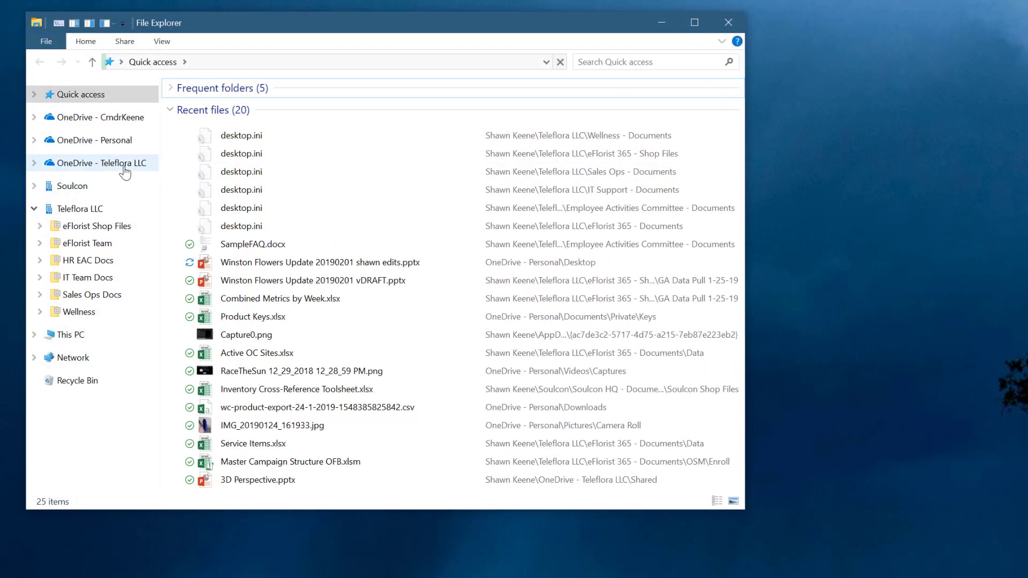
{"action": "left_click", "coordinate": [125, 165]}
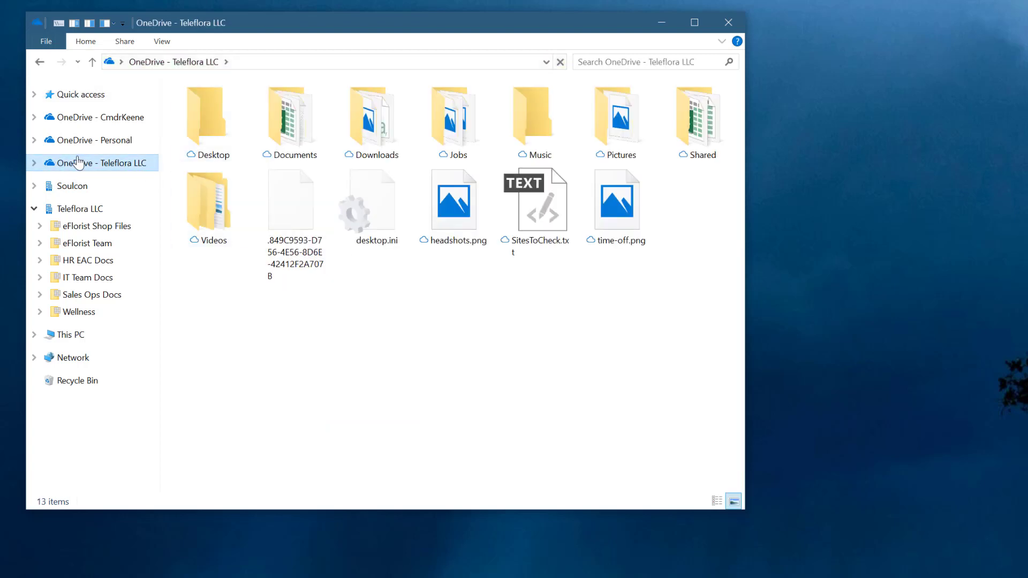
{"action": "double_click", "coordinate": [376, 221]}
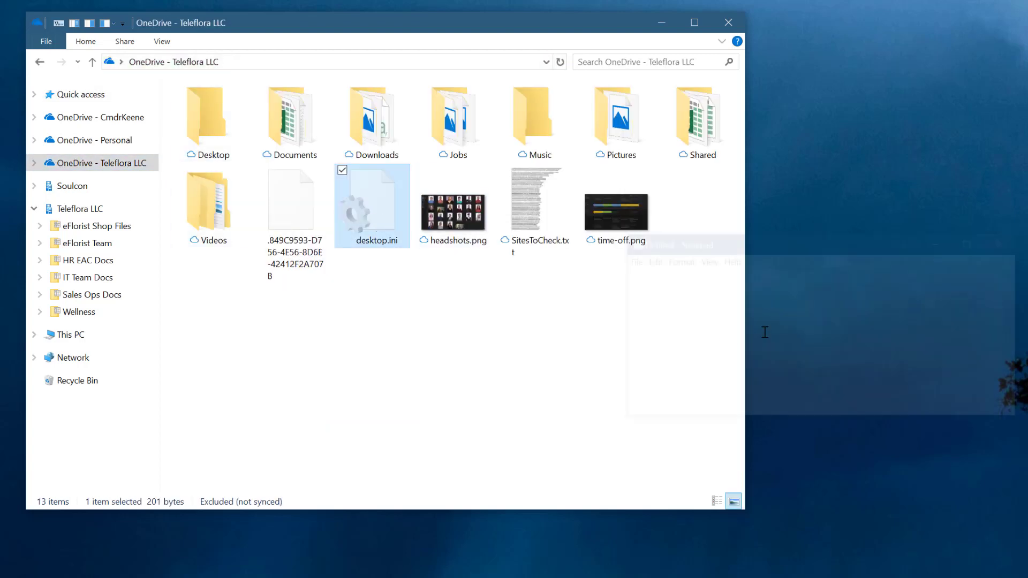
{"action": "left_click", "coordinate": [750, 348], "text": "shift"}
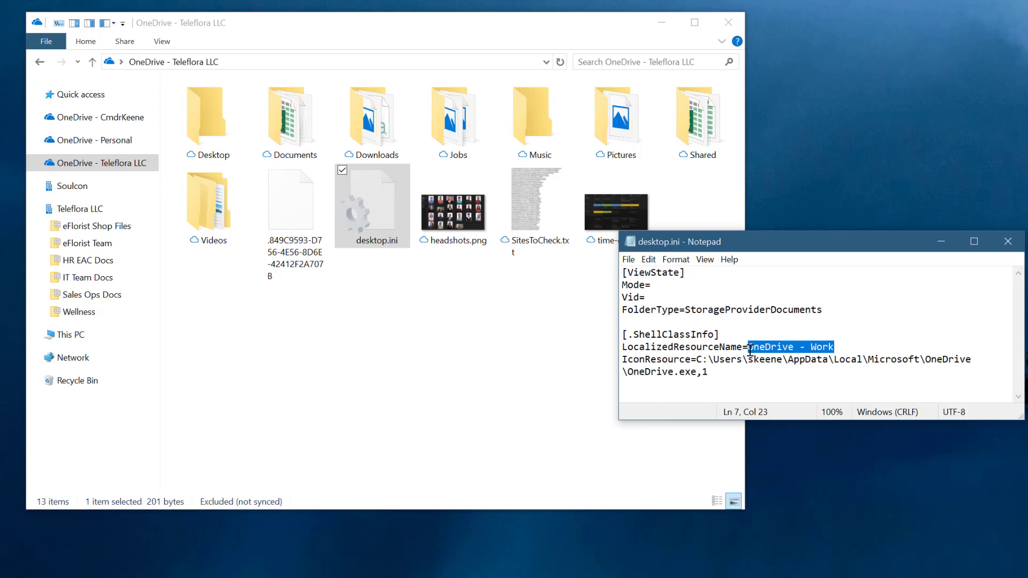
- Try to refresh the OneDrive - Teleflora LLC display name by opening and cancelling its customization properties, and close the desktop.ini file
{"action": "right_click", "coordinate": [461, 382]}
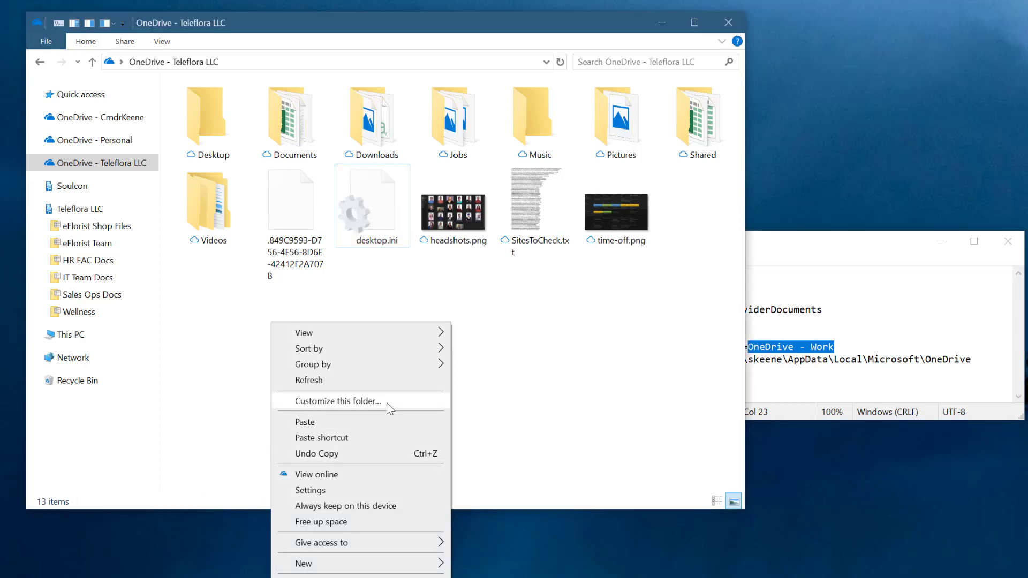
{"action": "left_click", "coordinate": [387, 403]}
{"action": "key", "text": "Escape"}
{"action": "left_click", "coordinate": [1007, 241]}
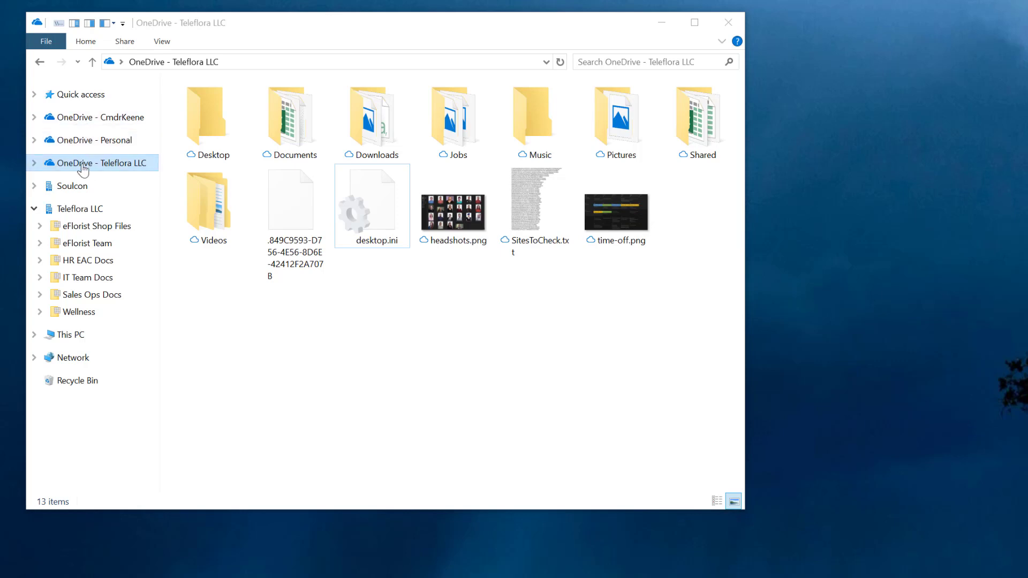
- Reopen the OneDrive - Teleflora LLC desktop.ini, view the folder's properties, and close both without changes
{"action": "double_click", "coordinate": [387, 206]}
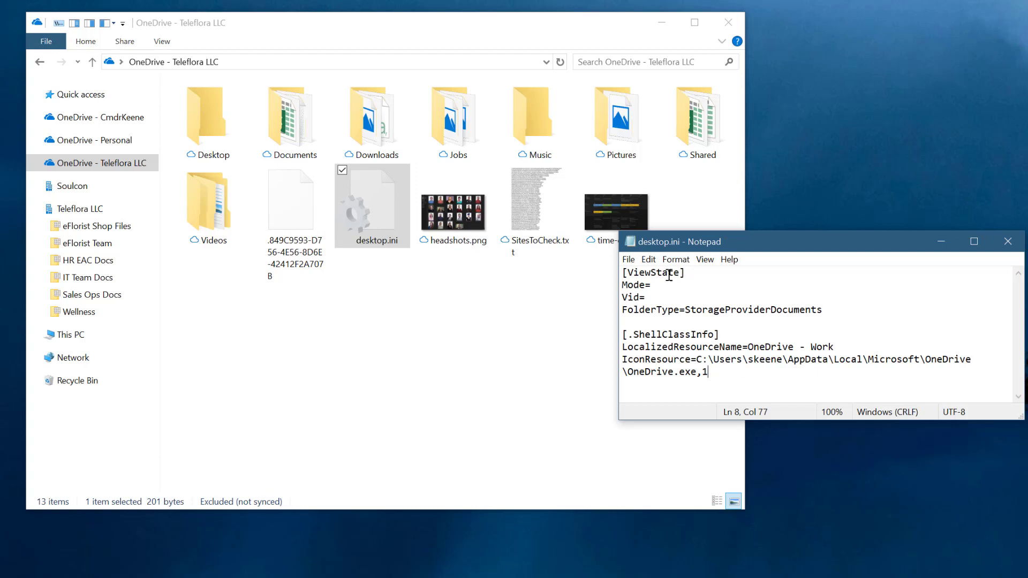
{"action": "right_click", "coordinate": [141, 165]}
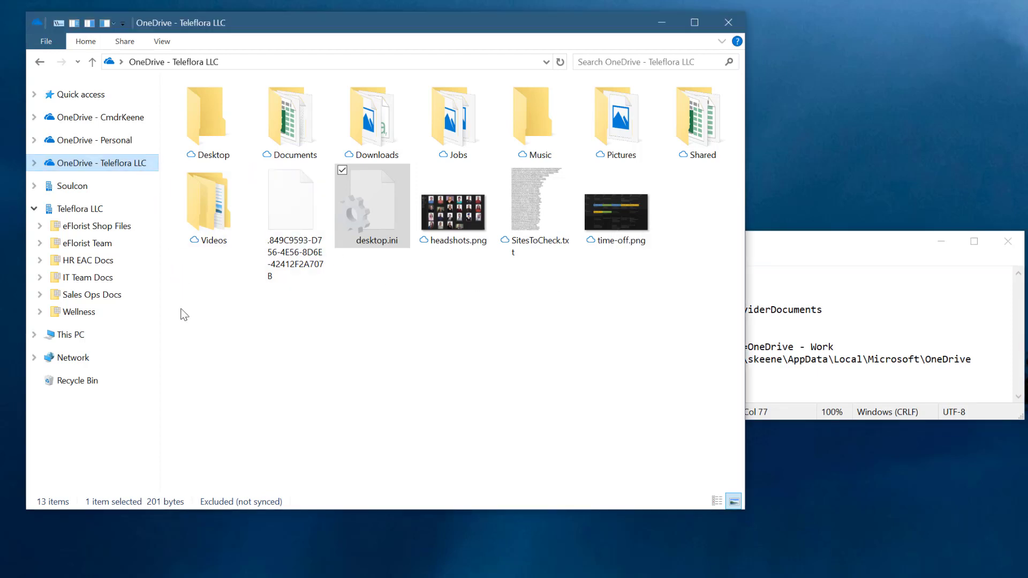
{"action": "left_click", "coordinate": [85, 500]}
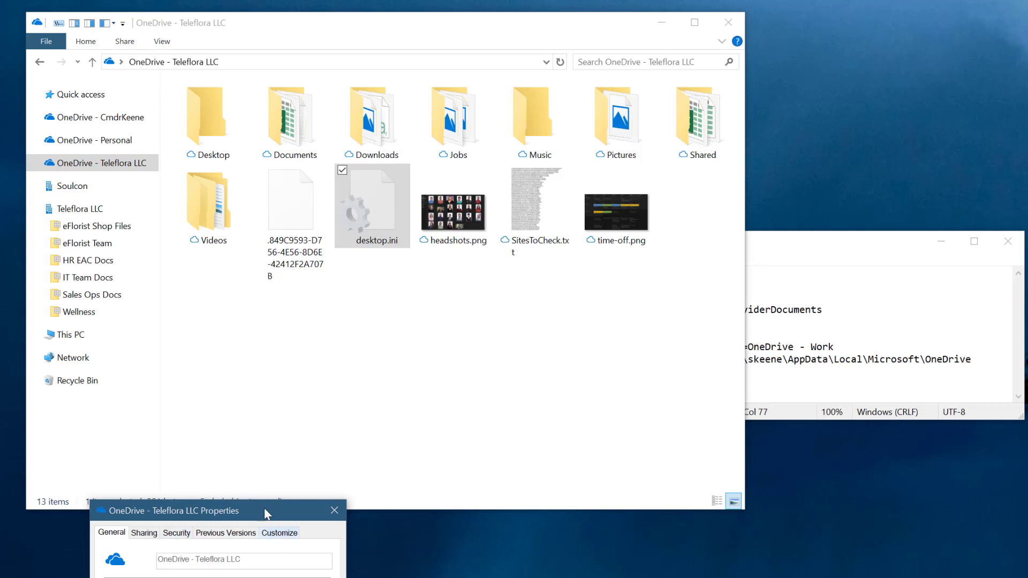
{"action": "key", "text": "Escape"}
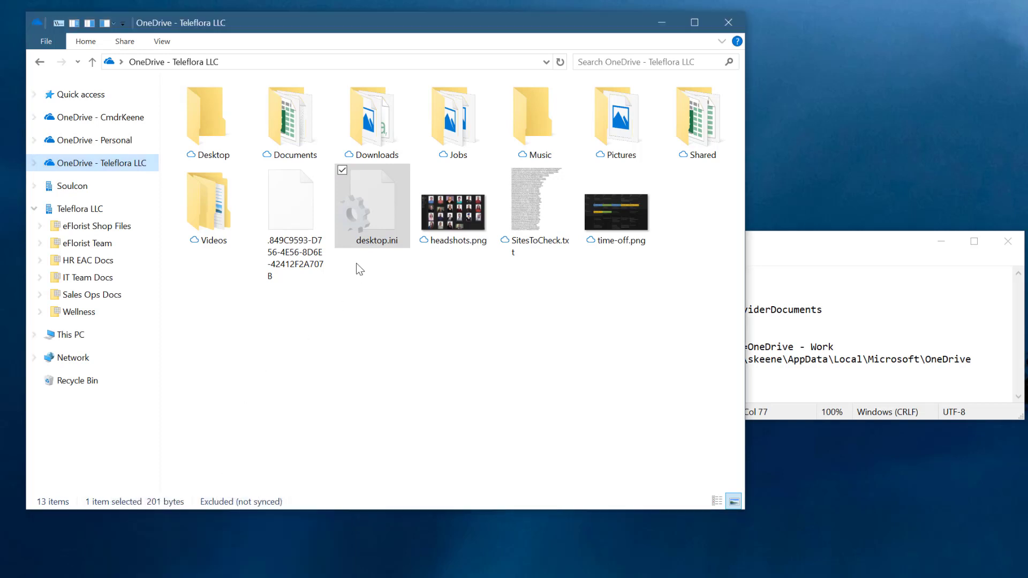
{"action": "left_click", "coordinate": [1017, 248]}
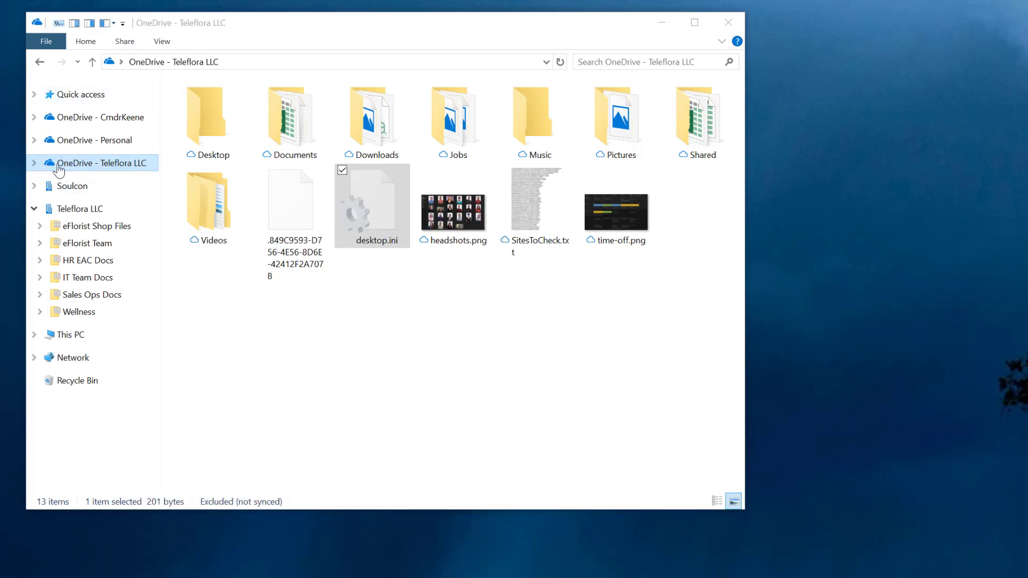
- Go up from OneDrive - Teleflora LLC to the Desktop level and open the user's profile folder
{"action": "left_click", "coordinate": [266, 58]}
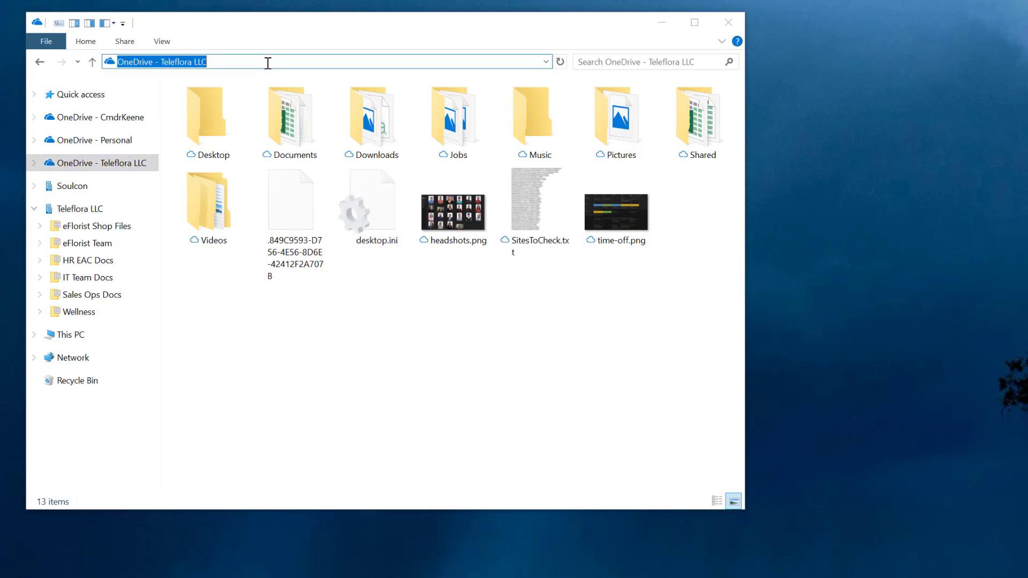
{"action": "key", "text": "Escape"}
{"action": "key", "text": "alt+Up"}
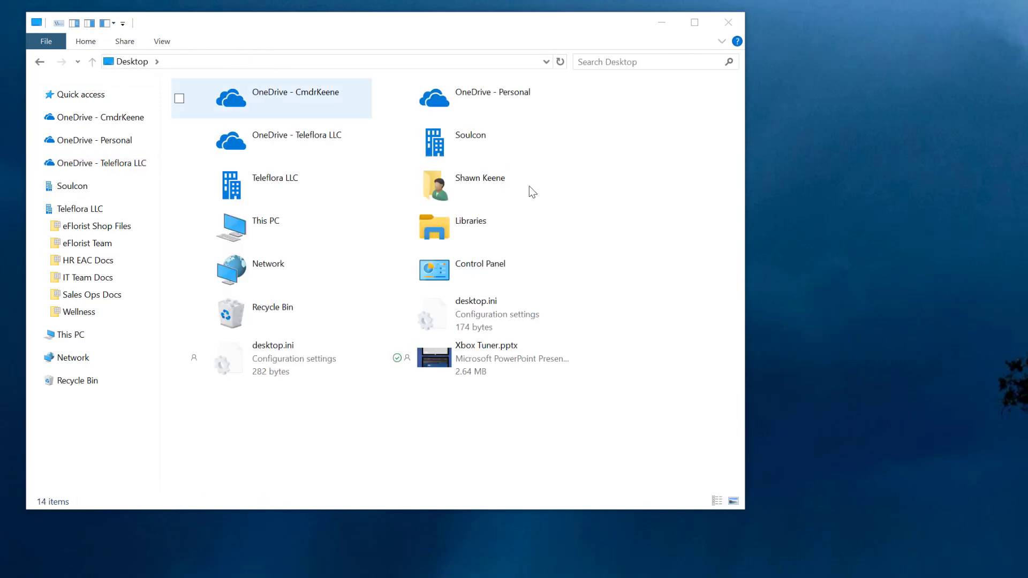
{"action": "double_click", "coordinate": [522, 192]}
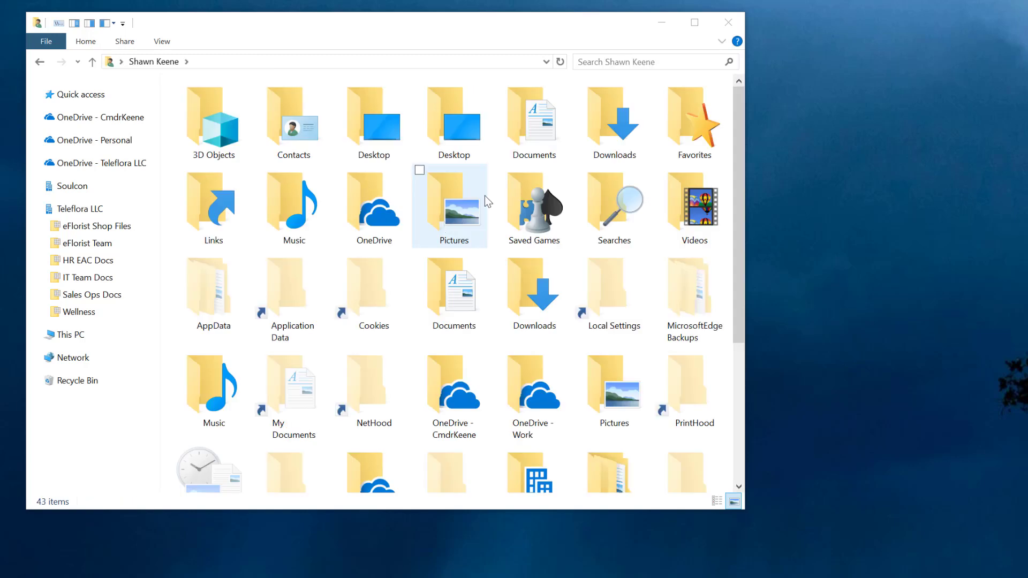
- Look through the user profile folder for the OneDrive and Teleflora LLC folders, and try to open the Cookies folder
{"action": "left_click", "coordinate": [511, 241]}
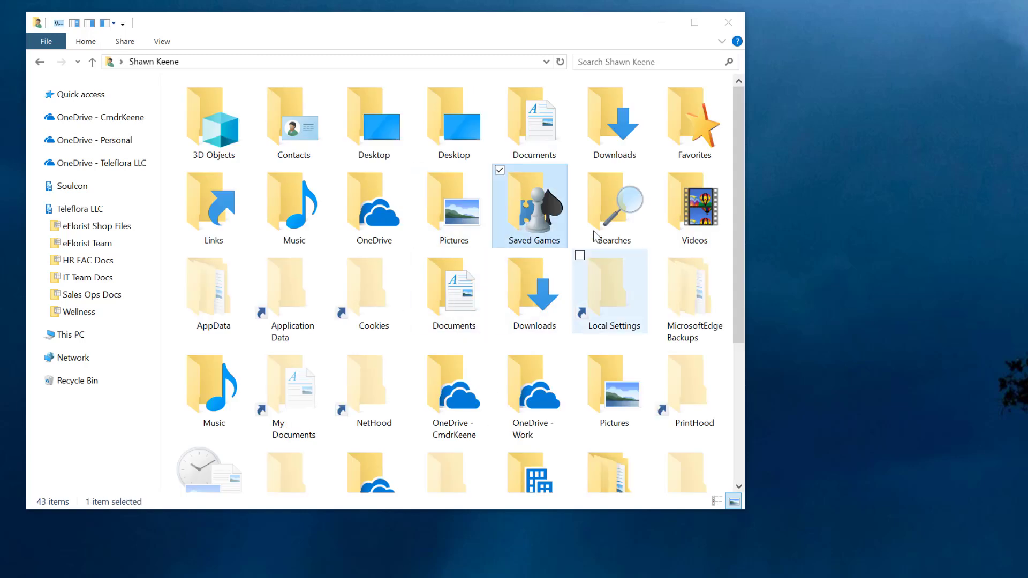
{"action": "scroll", "coordinate": [600, 252], "scroll_direction": "down", "scroll_amount": 3}
{"action": "scroll", "coordinate": [579, 257], "scroll_direction": "up", "scroll_amount": 3}
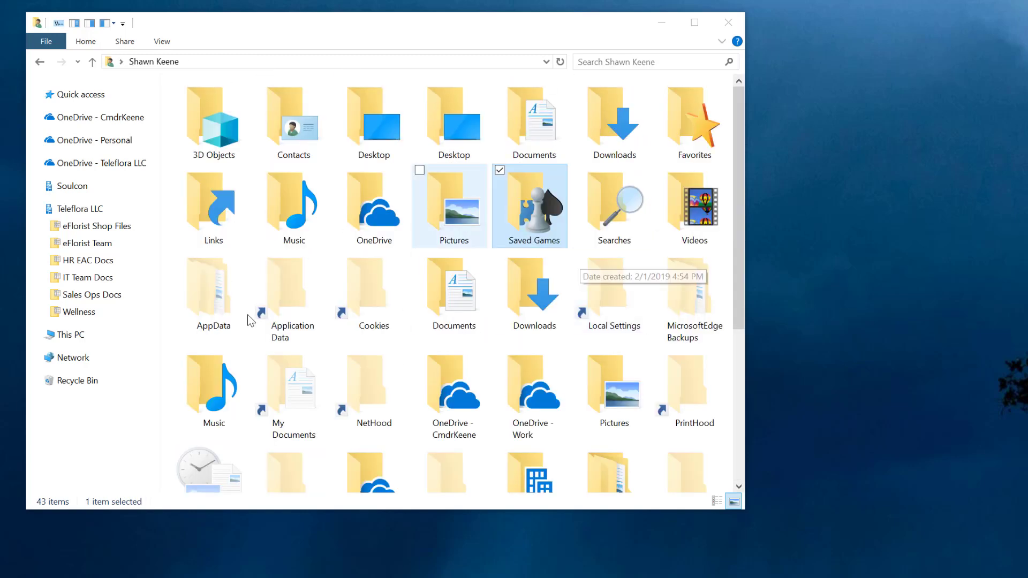
{"action": "left_click", "coordinate": [313, 282]}
{"action": "double_click", "coordinate": [359, 281]}
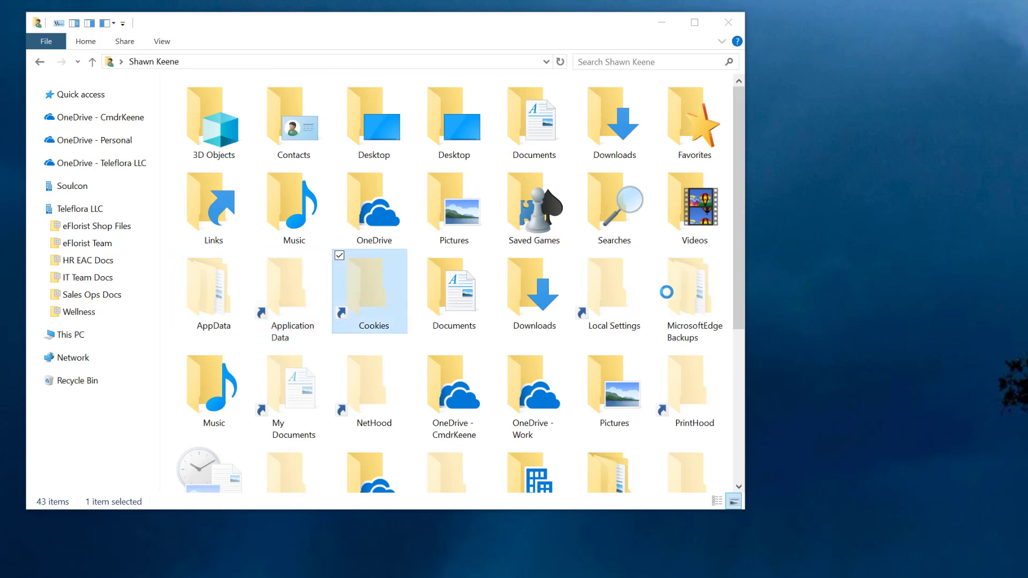
{"action": "key", "text": "Return"}
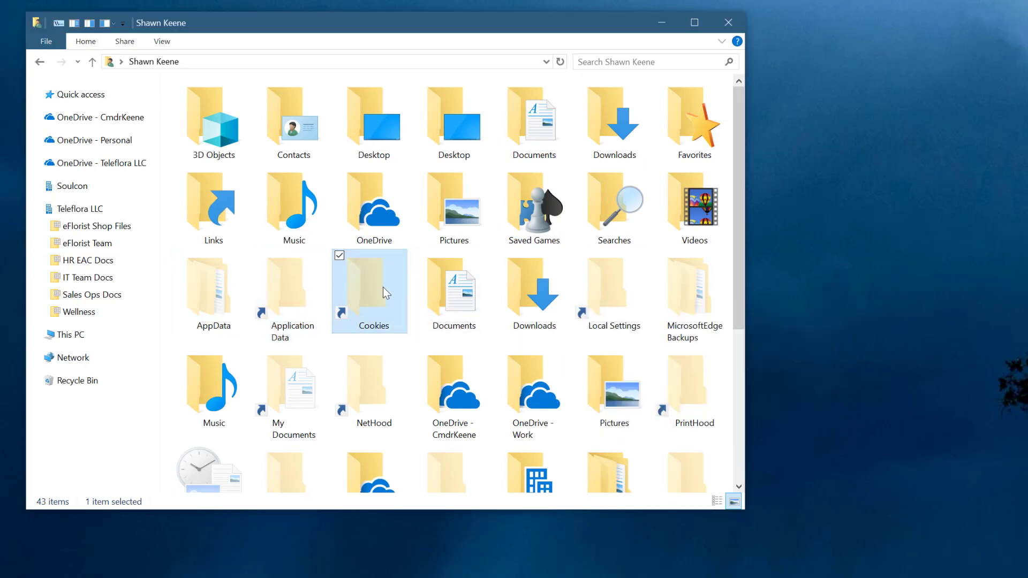
{"action": "scroll", "coordinate": [419, 315], "scroll_direction": "down", "scroll_amount": 4}
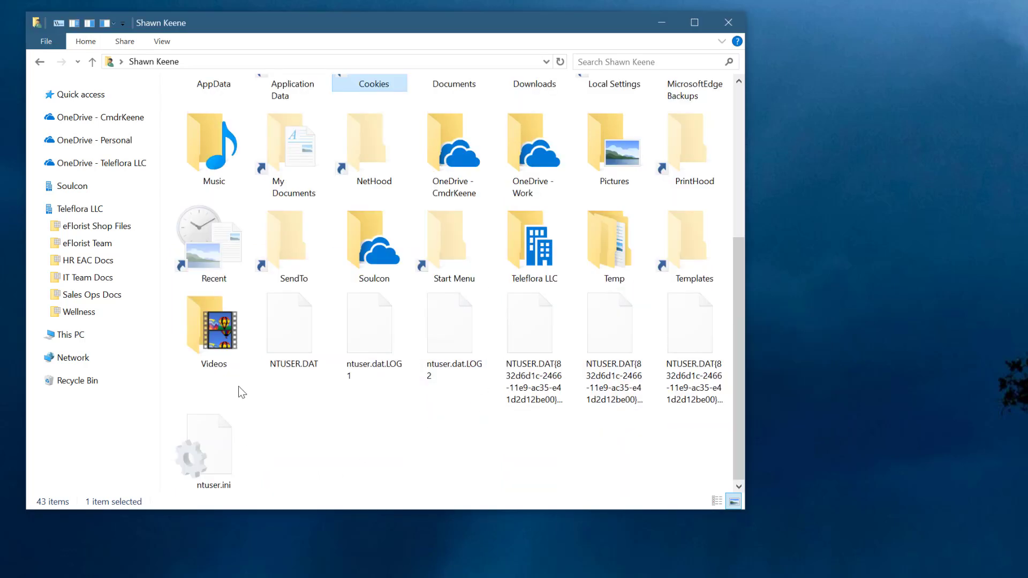
{"action": "scroll", "coordinate": [626, 317], "scroll_direction": "up", "scroll_amount": 4}
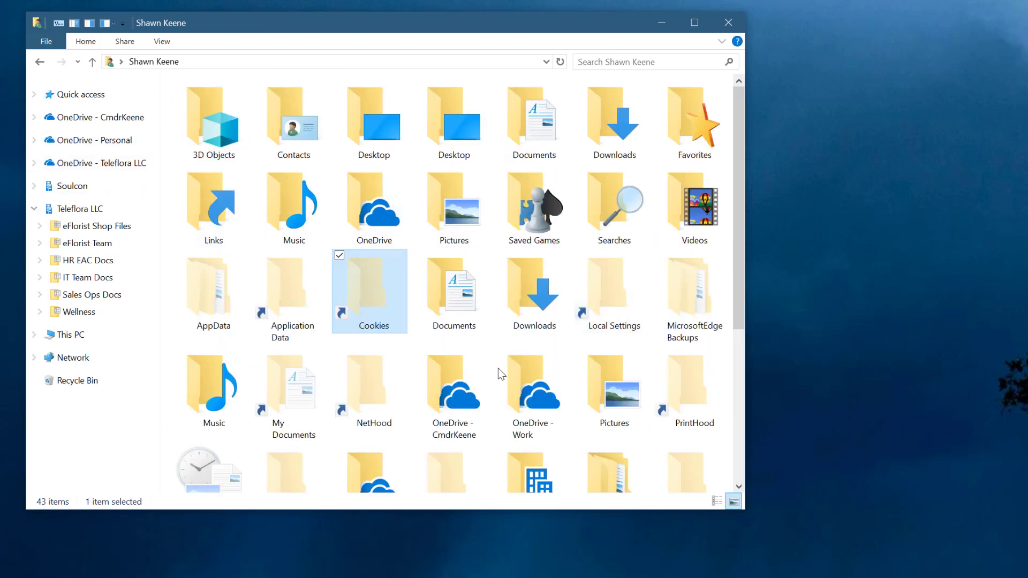
- Open the OneDrive - Work folder in the user profile and select its desktop.ini file
{"action": "left_click", "coordinate": [531, 373]}
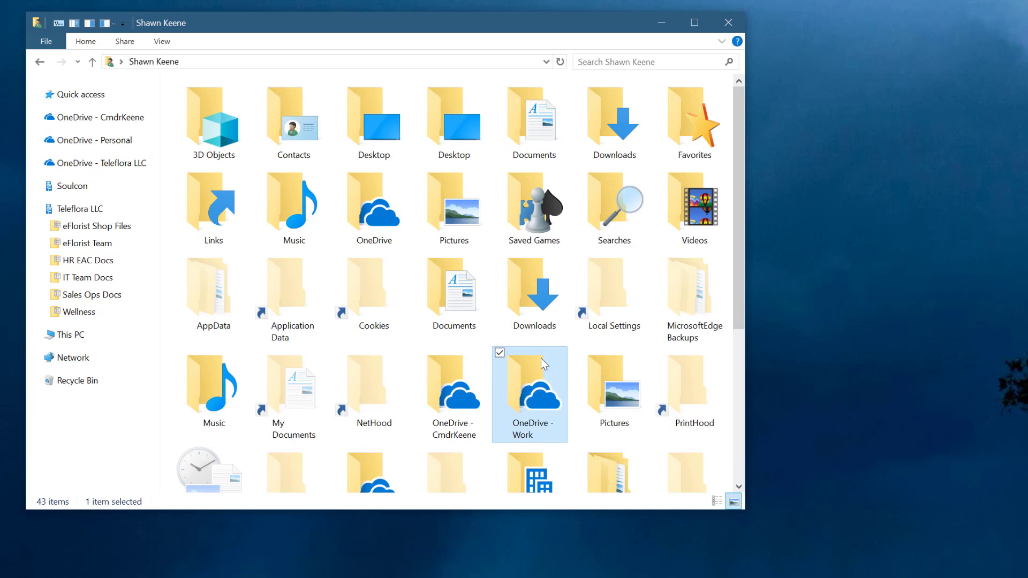
{"action": "mouse_move", "coordinate": [541, 358]}
{"action": "double_click", "coordinate": [539, 392]}
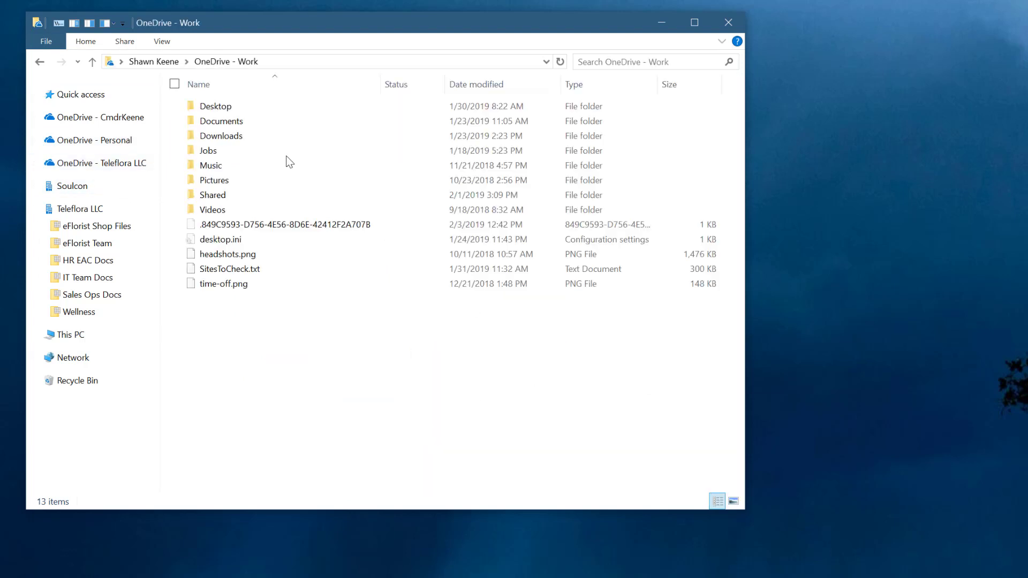
{"action": "left_click", "coordinate": [209, 239]}
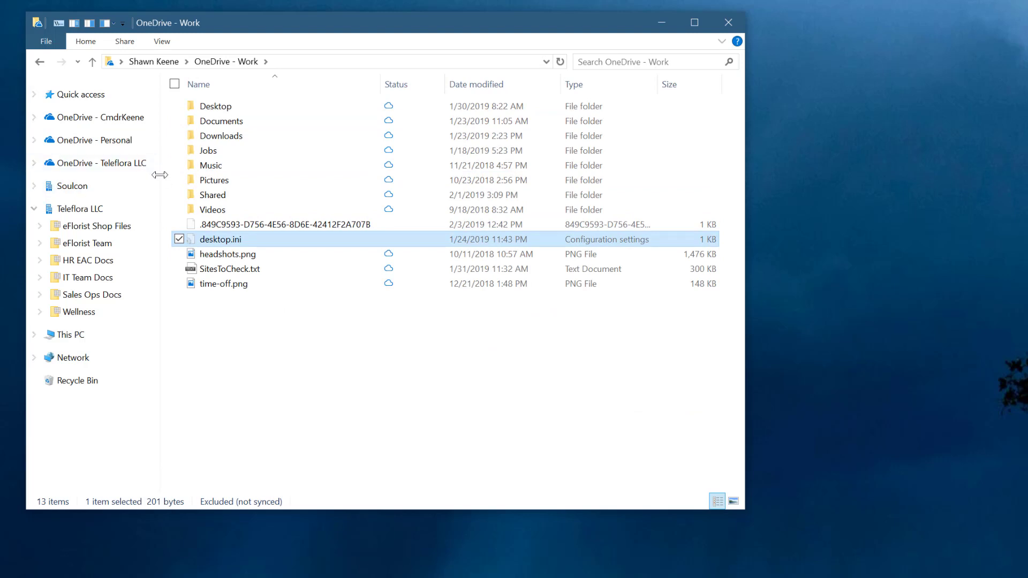
- Narrow the folder tree slightly and reduce the height of the File Explorer window
{"action": "left_click_drag", "start_coordinate": [160, 175], "coordinate": [148, 175]}
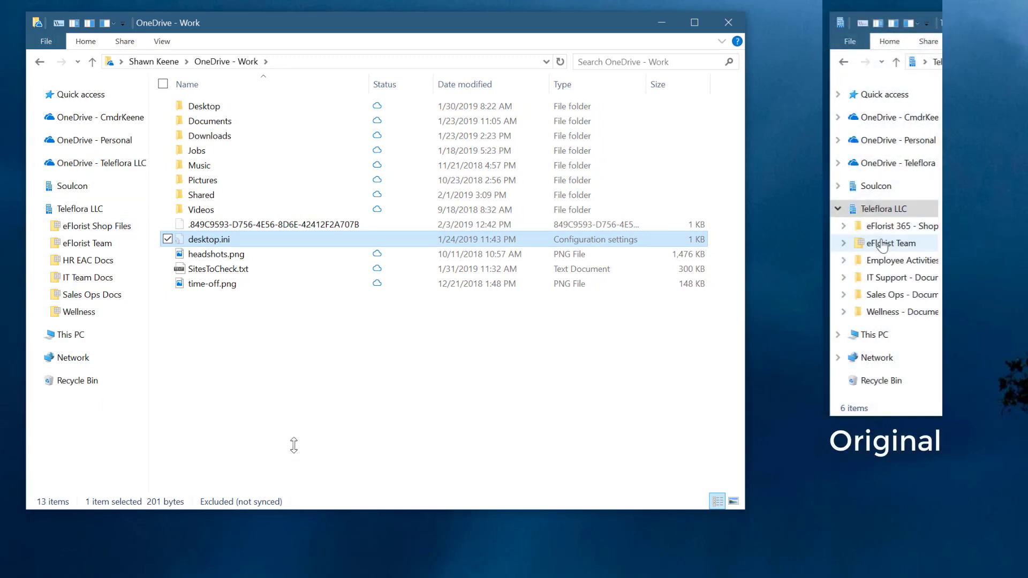
{"action": "left_click_drag", "start_coordinate": [293, 445], "coordinate": [293, 452]}
- Look inside the OSM folder under eFlorist Team and the eFlorist folder under Sales Ops Docs, collapsing each parent after viewing
{"action": "left_click", "coordinate": [40, 243]}
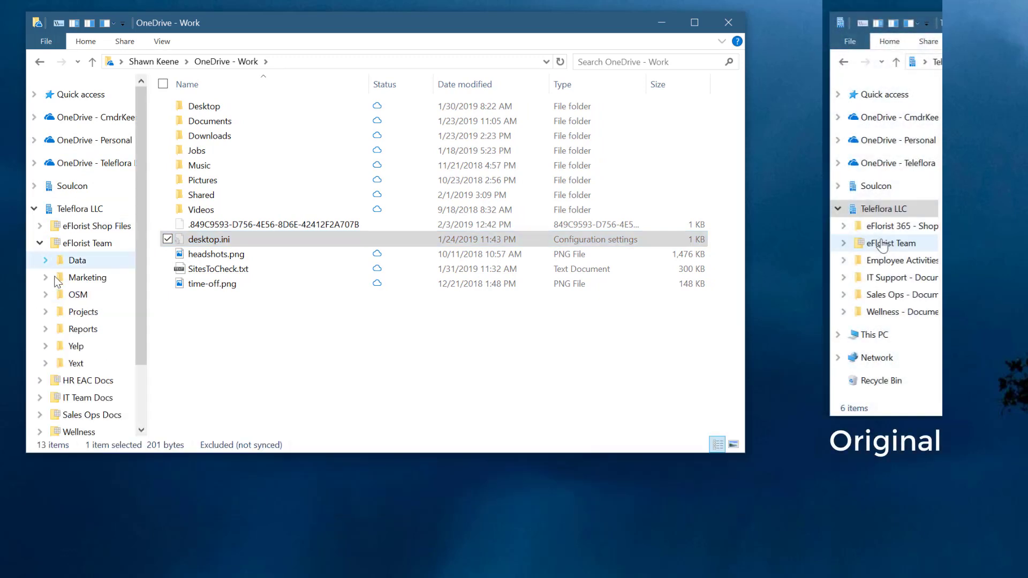
{"action": "left_click", "coordinate": [79, 295]}
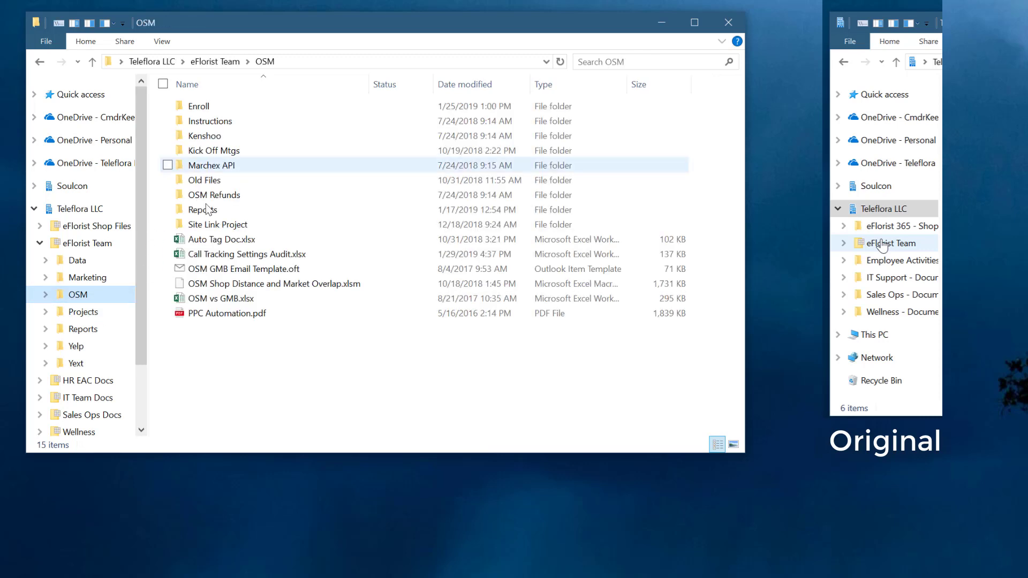
{"action": "left_click", "coordinate": [40, 243]}
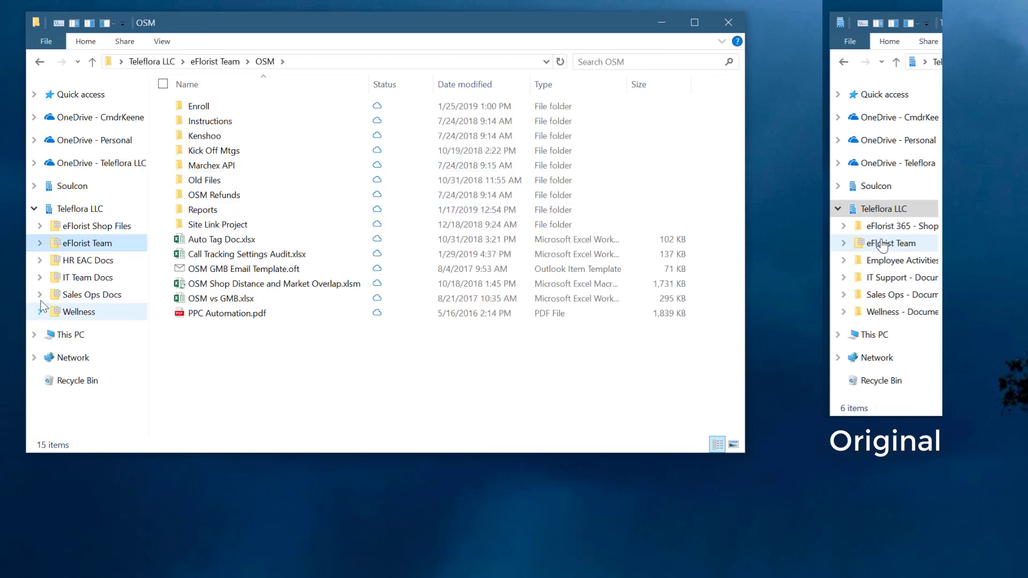
{"action": "left_click", "coordinate": [40, 294]}
{"action": "left_click", "coordinate": [80, 289]}
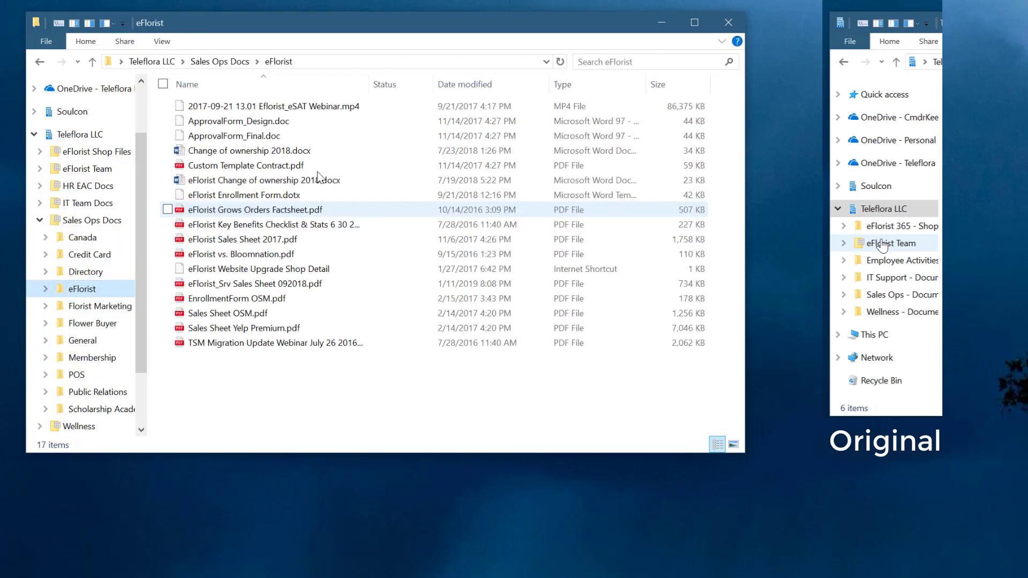
{"action": "left_click", "coordinate": [40, 221]}
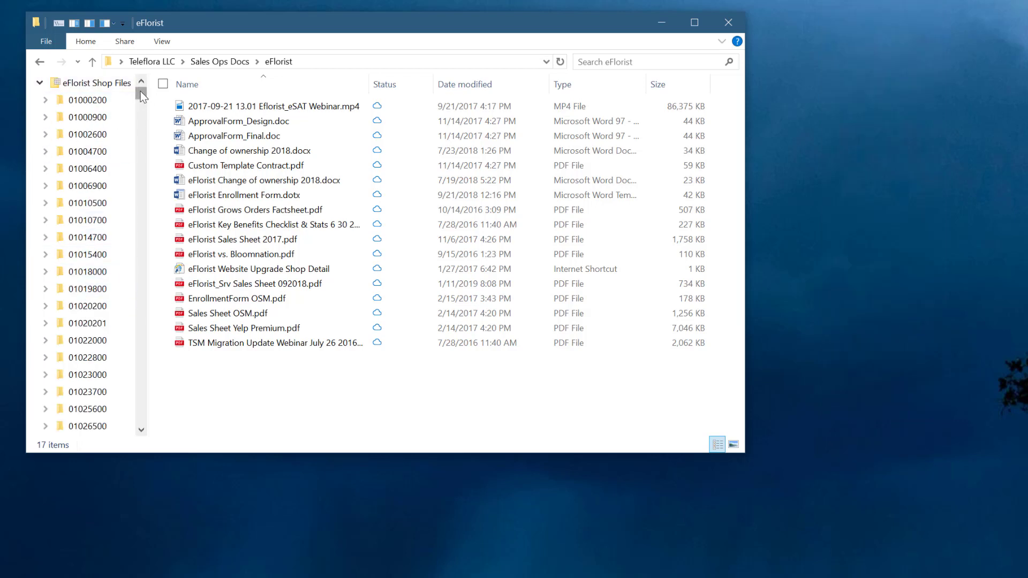
- Open the eFlorist Shop Files folder and append a shop subfolder number to its path
{"action": "mouse_move", "coordinate": [140, 91]}
{"action": "left_mouse_down"}
{"action": "mouse_move", "coordinate": [140, 175]}
{"action": "mouse_move", "coordinate": [132, 105]}
{"action": "left_mouse_up"}
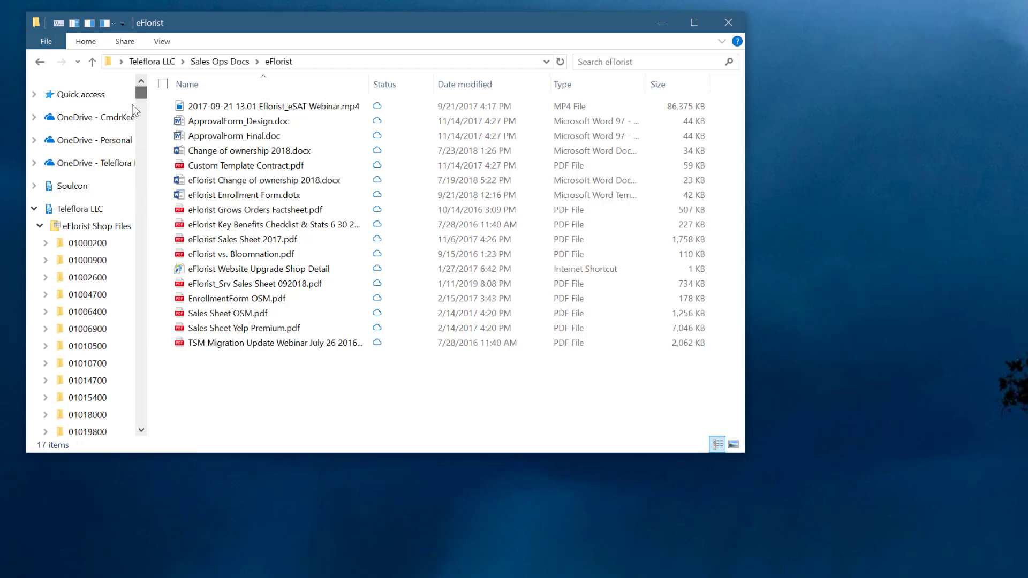
{"action": "left_click", "coordinate": [95, 225]}
{"action": "left_click", "coordinate": [332, 64]}
{"action": "left_click", "coordinate": [331, 65]}
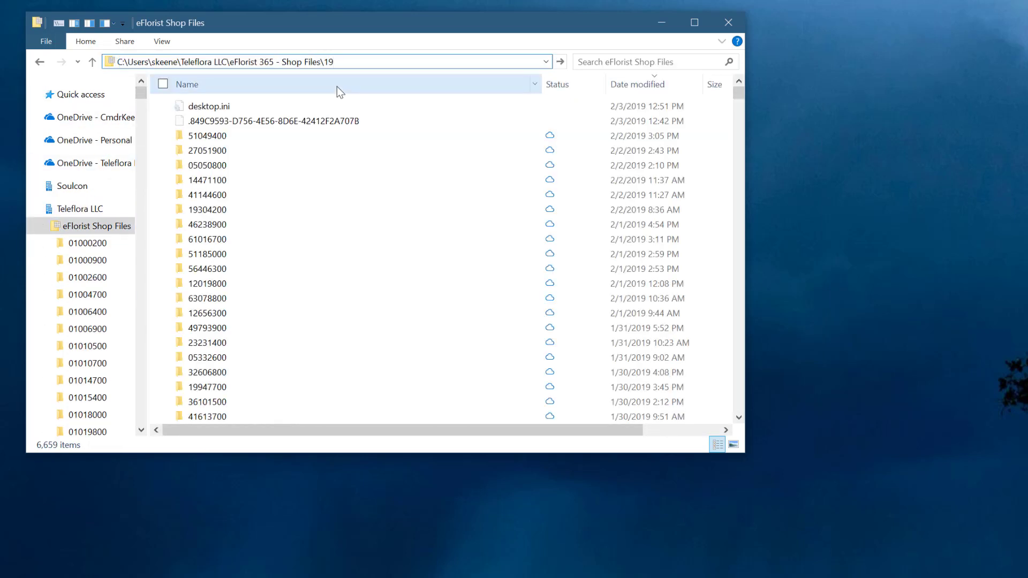
{"action": "type", "text": "\\1944"}
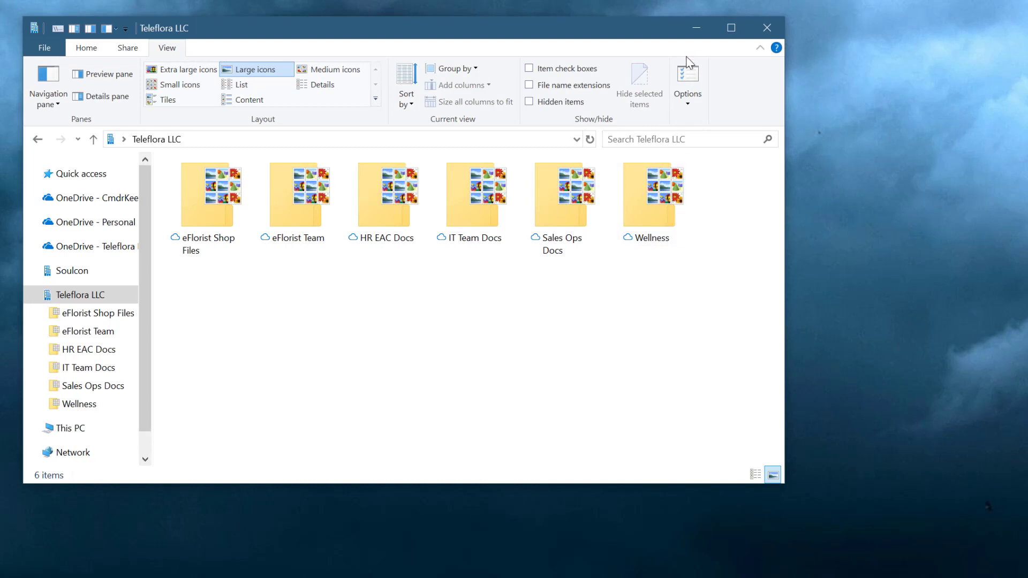
- Restore the default advanced view settings in Folder Options, hiding hidden files and protected operating system files, and apply them
{"action": "left_click", "coordinate": [690, 76]}
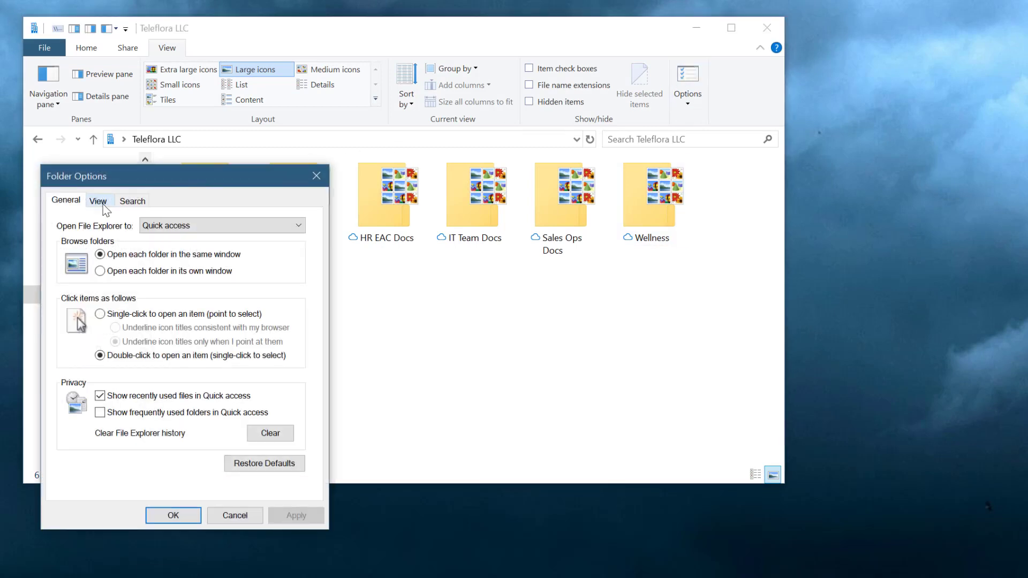
{"action": "left_click", "coordinate": [98, 201]}
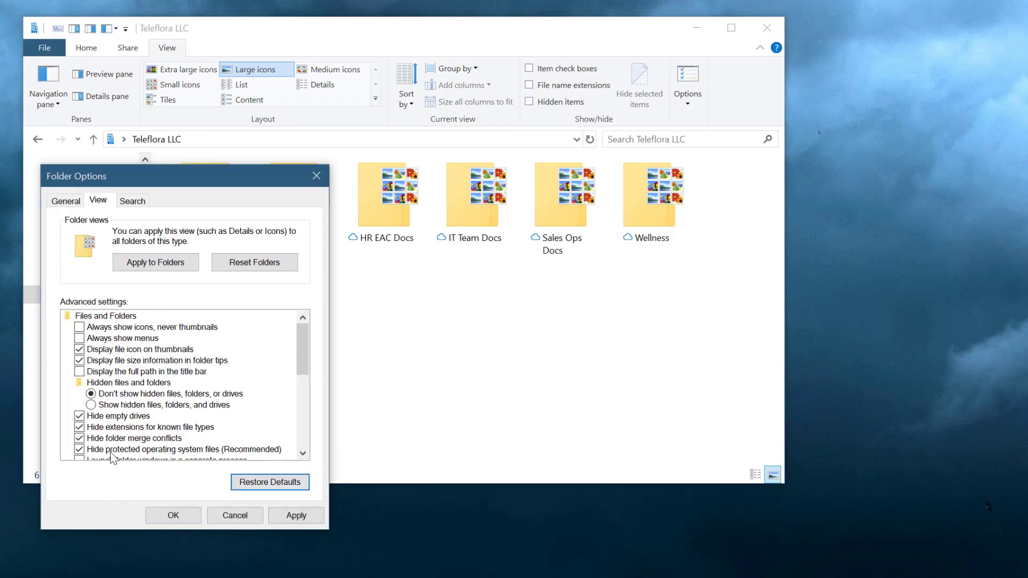
{"action": "left_click", "coordinate": [172, 514]}
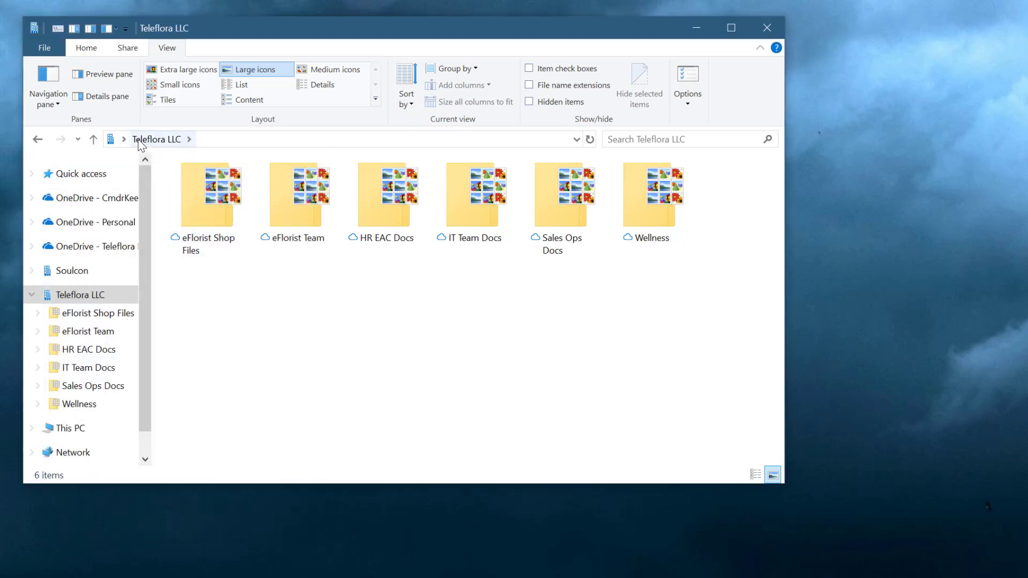
- Open the user's profile folder from the Teleflora LLC location and look through its remaining visible folders
{"action": "left_click", "coordinate": [123, 140]}
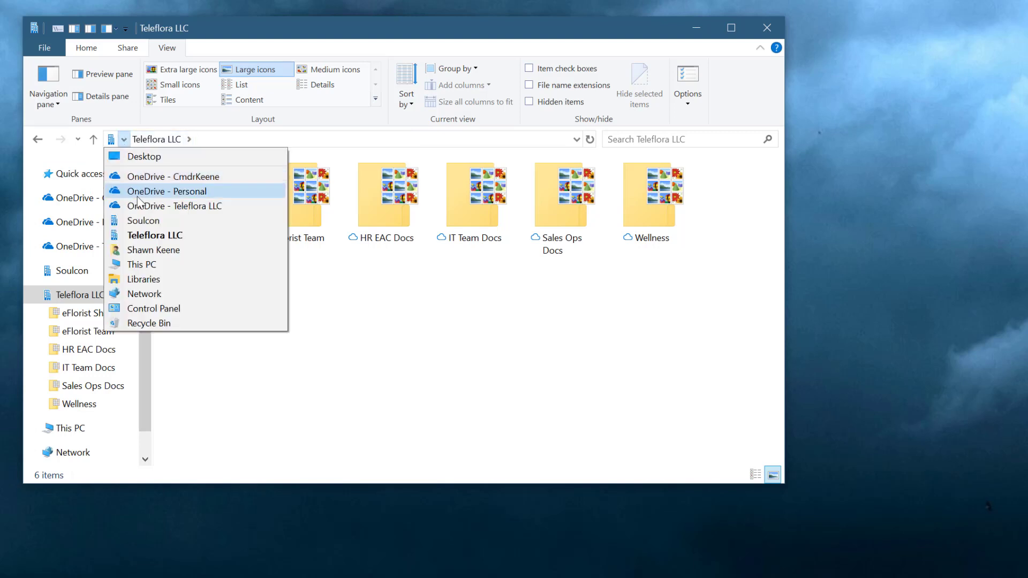
{"action": "left_click", "coordinate": [161, 250]}
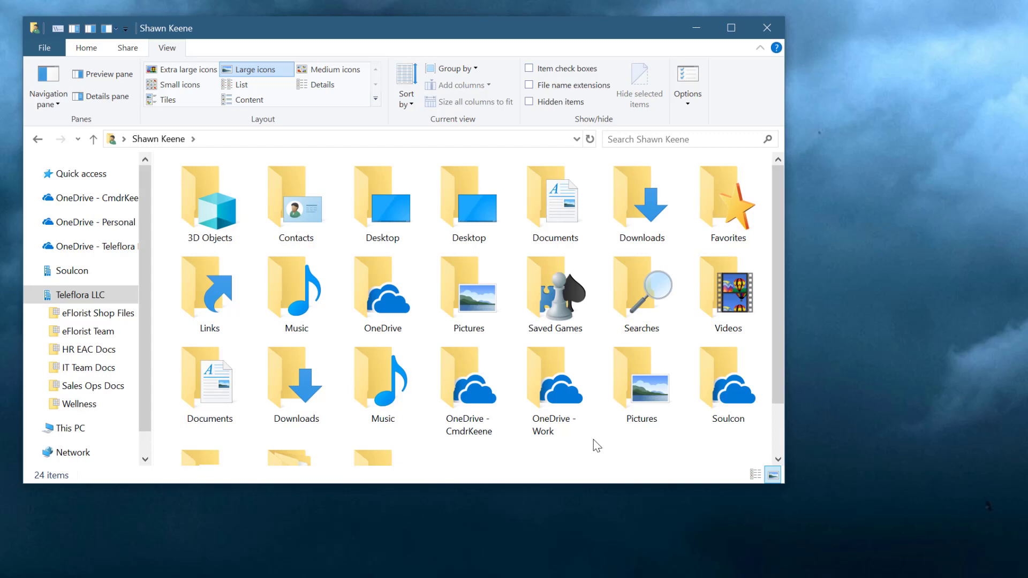
{"action": "scroll", "coordinate": [593, 439], "scroll_direction": "down", "scroll_amount": 2}
{"action": "scroll", "coordinate": [593, 439], "scroll_direction": "up", "scroll_amount": 2}
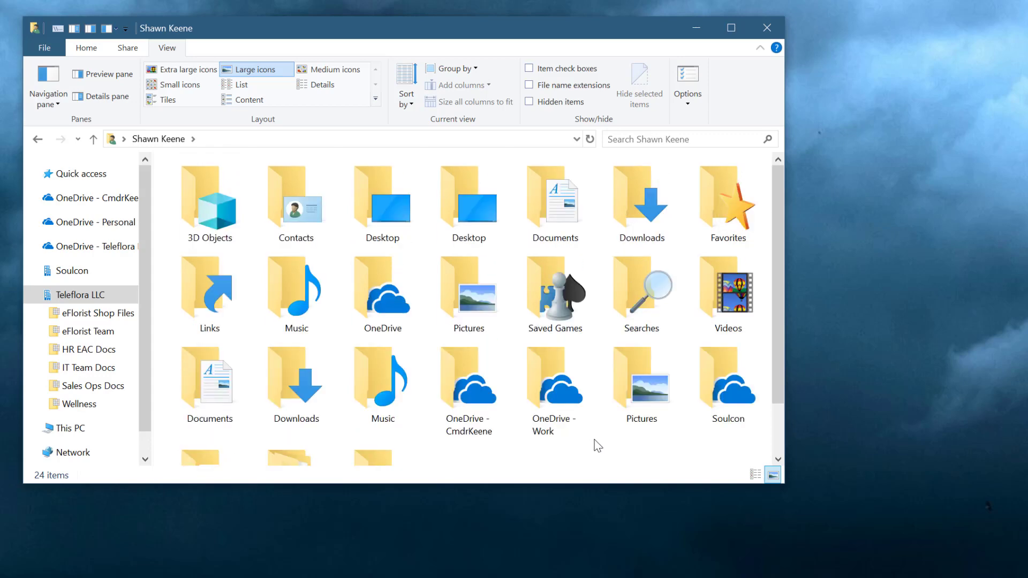